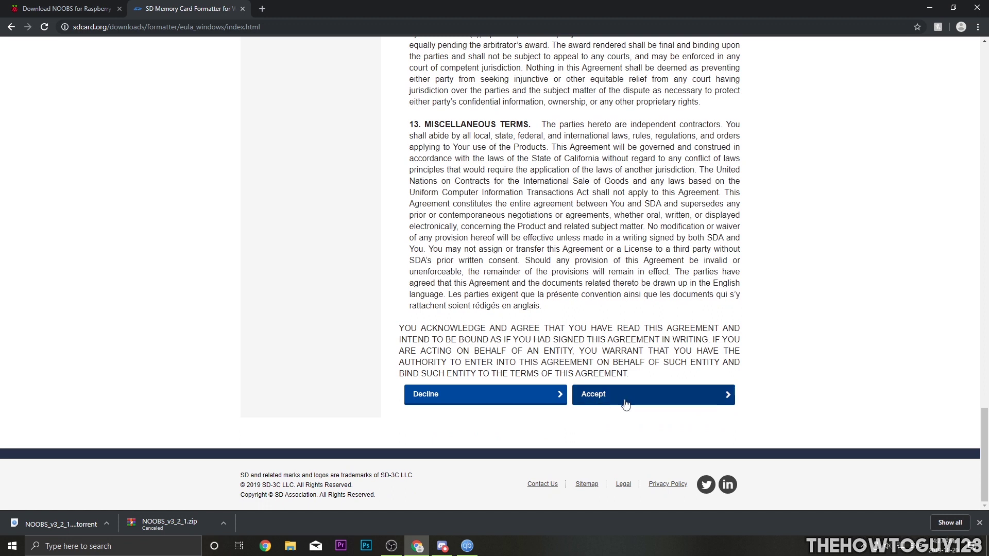
# - Accept the licence to download the SDCardFormatter zip and place it on the desktop
pyautogui.click(660, 404)
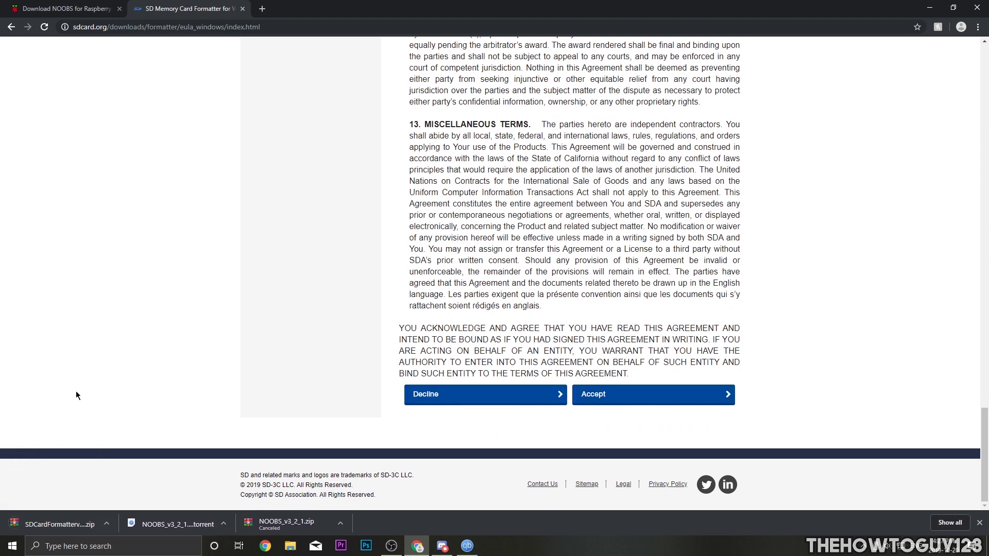
pyautogui.moveTo(58, 528); pyautogui.dragTo(620, 452)
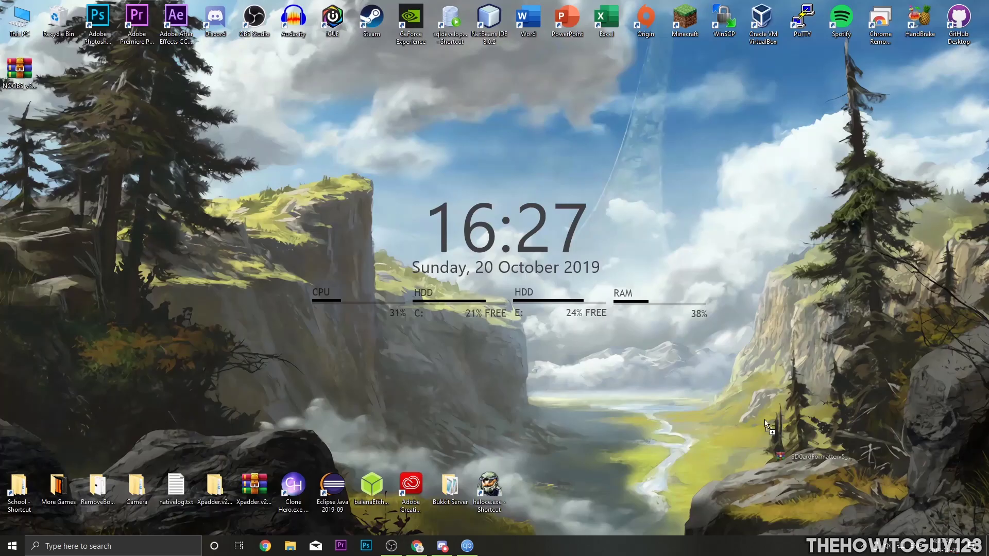
pyautogui.moveTo(826, 456); pyautogui.dragTo(287, 201)
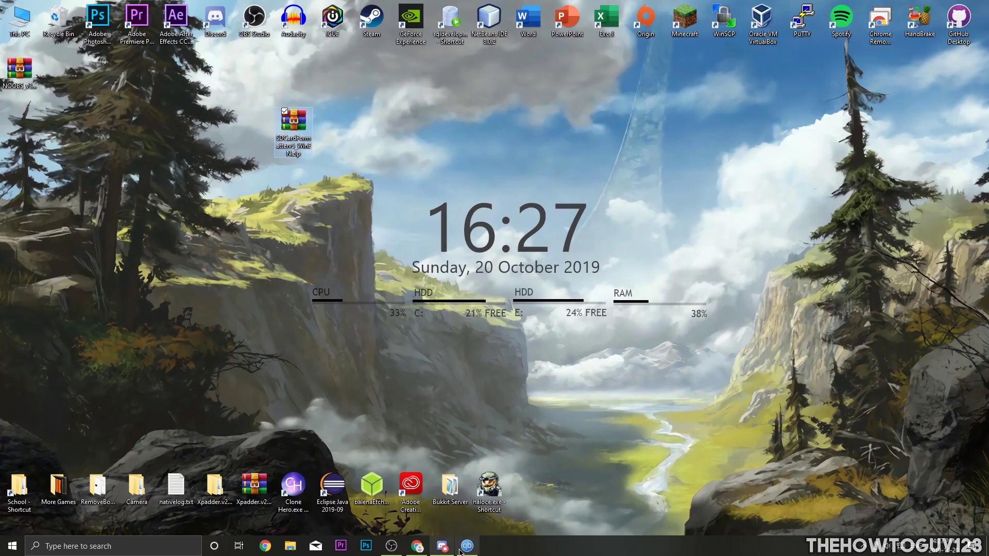
# - Pause the completed NOOBS torrent in qBittorrent so it stops seeding
pyautogui.click(467, 546)
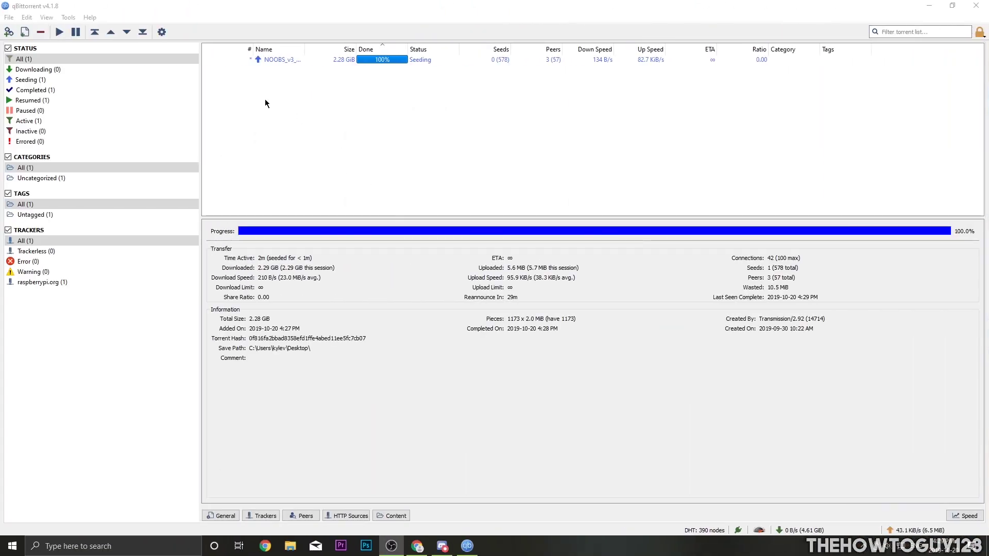
pyautogui.click(287, 60)
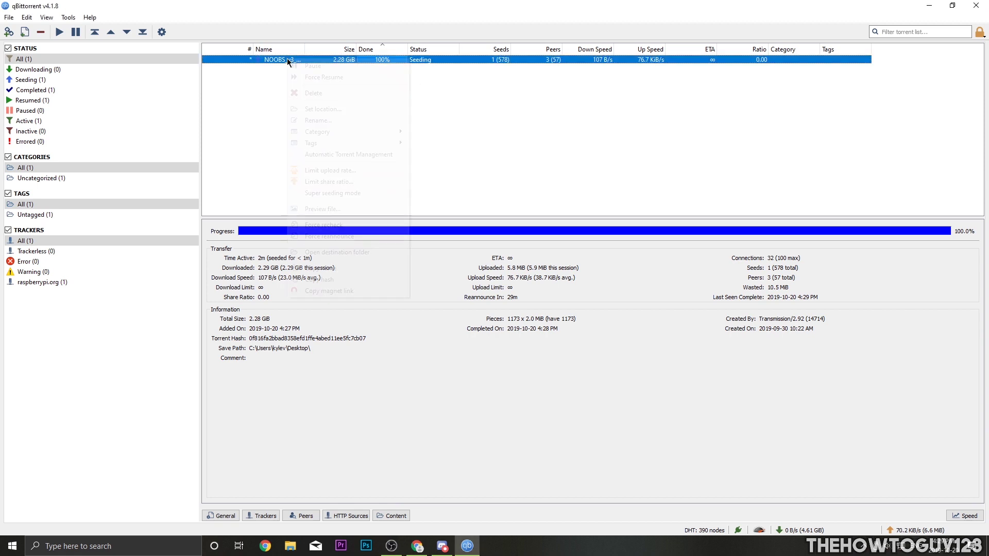
pyautogui.rightClick(287, 60)
pyautogui.click(301, 65)
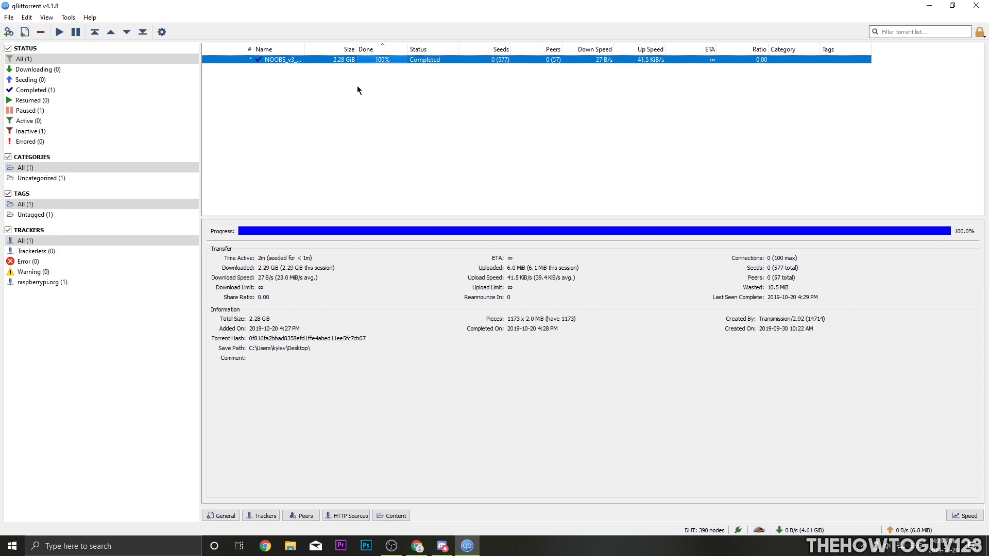
# - Close qBittorrent and move the NOOBS zip beside the SDCardFormatter zip on the desktop
pyautogui.click(976, 5)
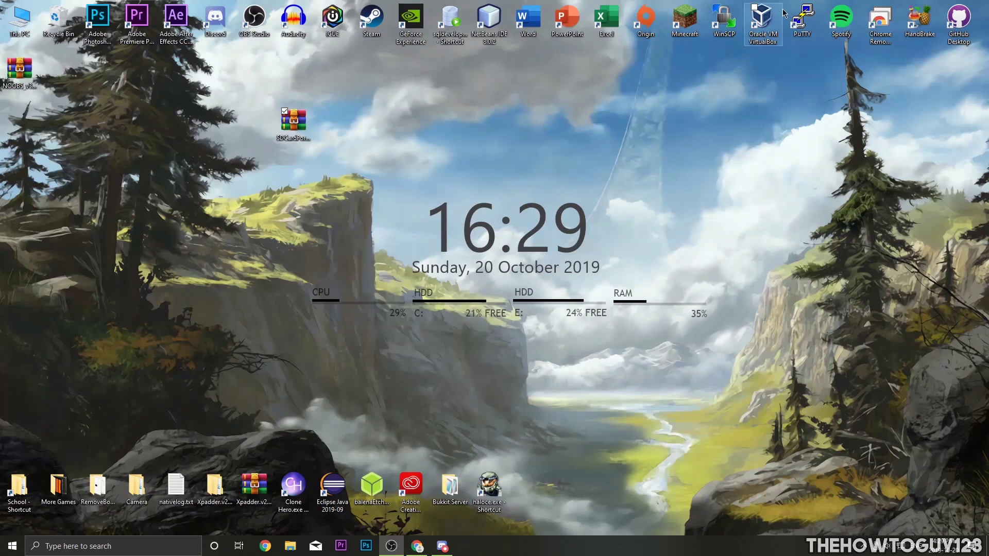
pyautogui.moveTo(345, 143); pyautogui.dragTo(345, 143)
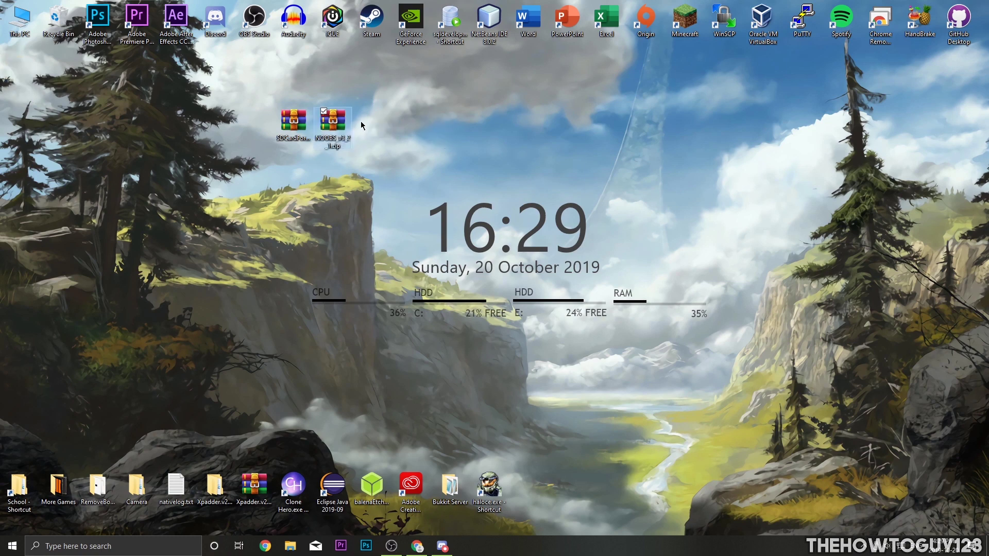
pyautogui.click(289, 128)
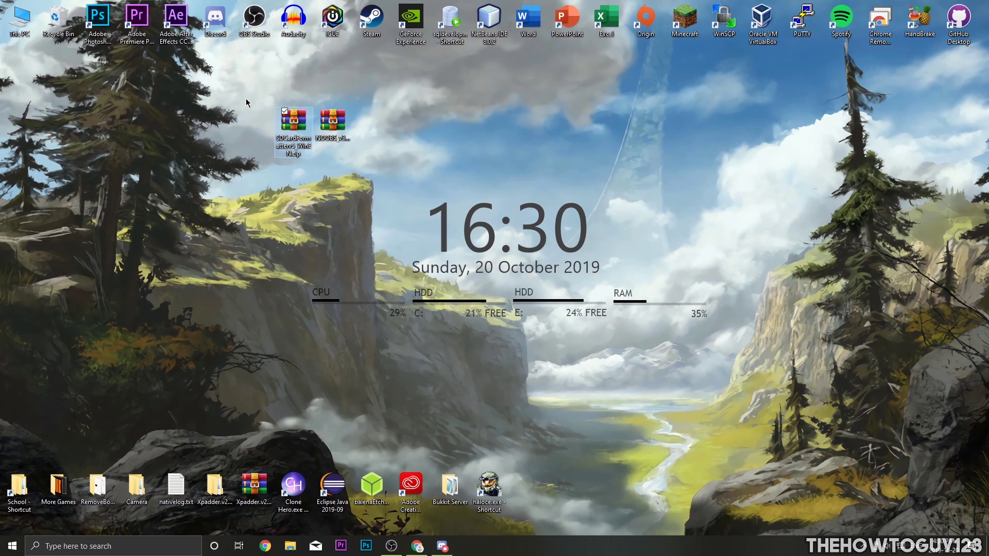
pyautogui.click(263, 91)
# - Extract the SDCardFormatter zip here and position the new SDCardFormatterv5_WinEN folder
pyautogui.rightClick(291, 120)
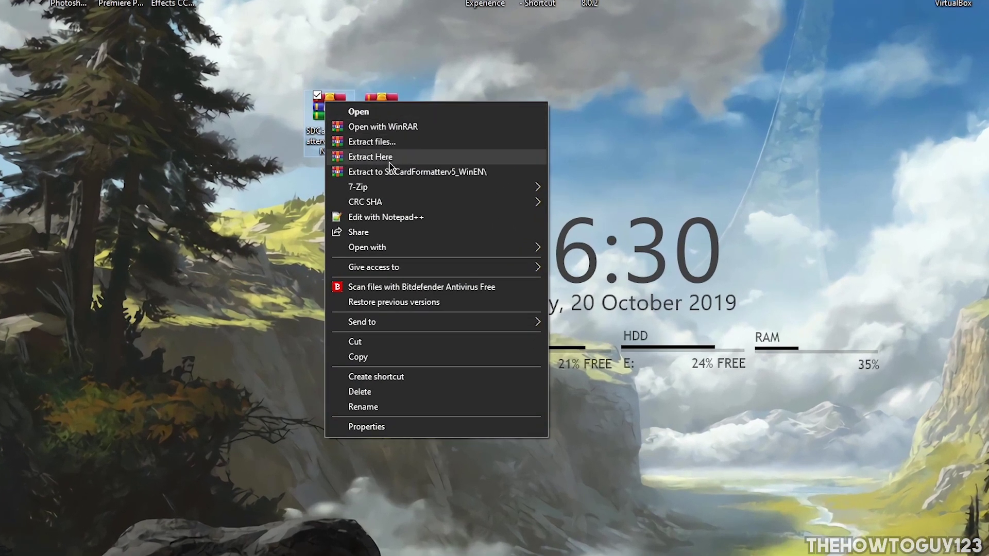
pyautogui.click(379, 159)
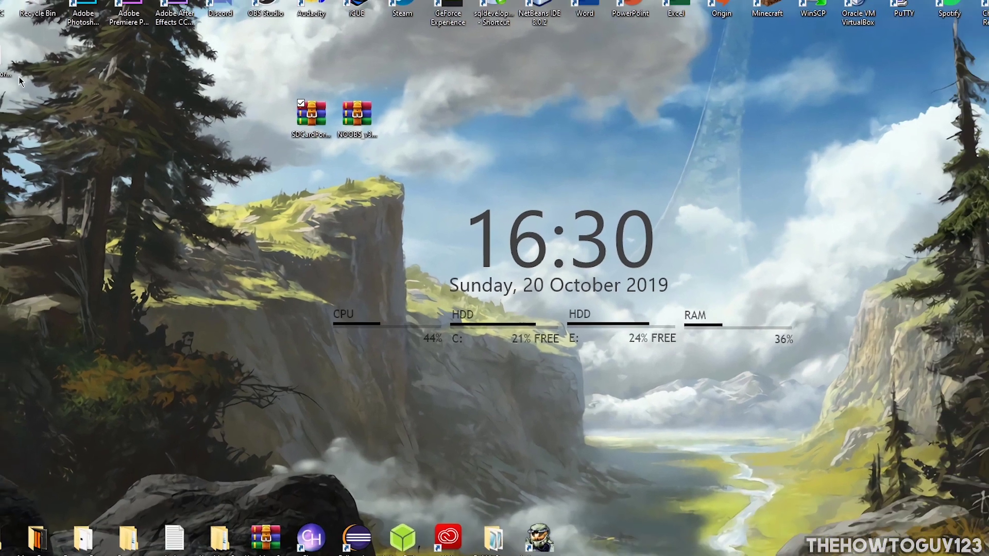
pyautogui.moveTo(19, 69); pyautogui.dragTo(252, 126)
# - Run SD Card Formatter 5.0.1 Setup, accept the licence, install to the default folder and launch it
pyautogui.doubleClick(252, 125)
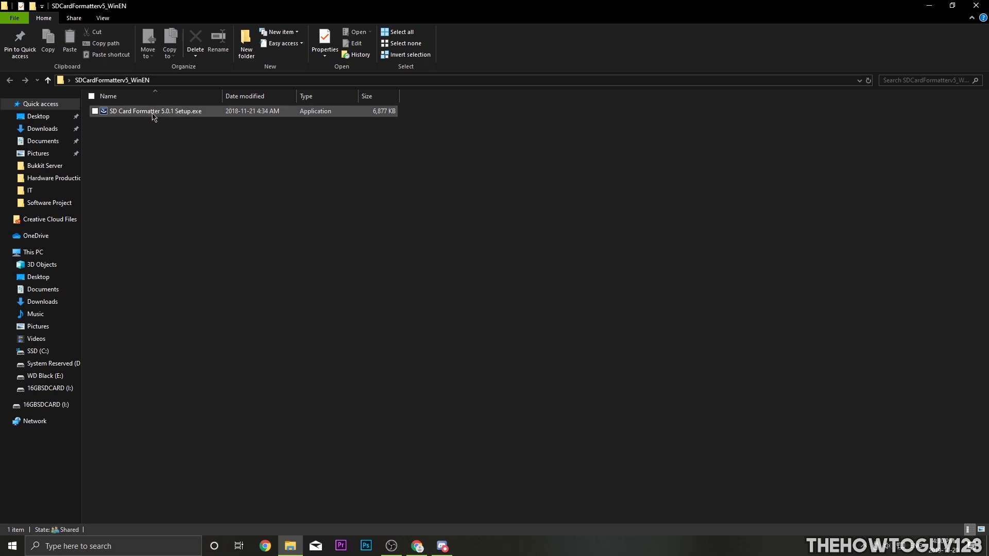
pyautogui.doubleClick(175, 112)
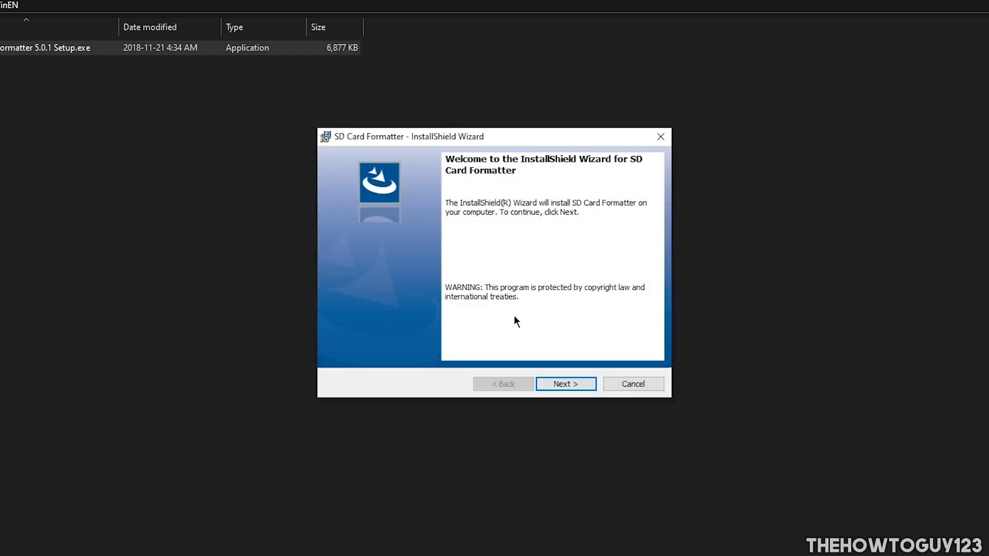
pyautogui.click(570, 392)
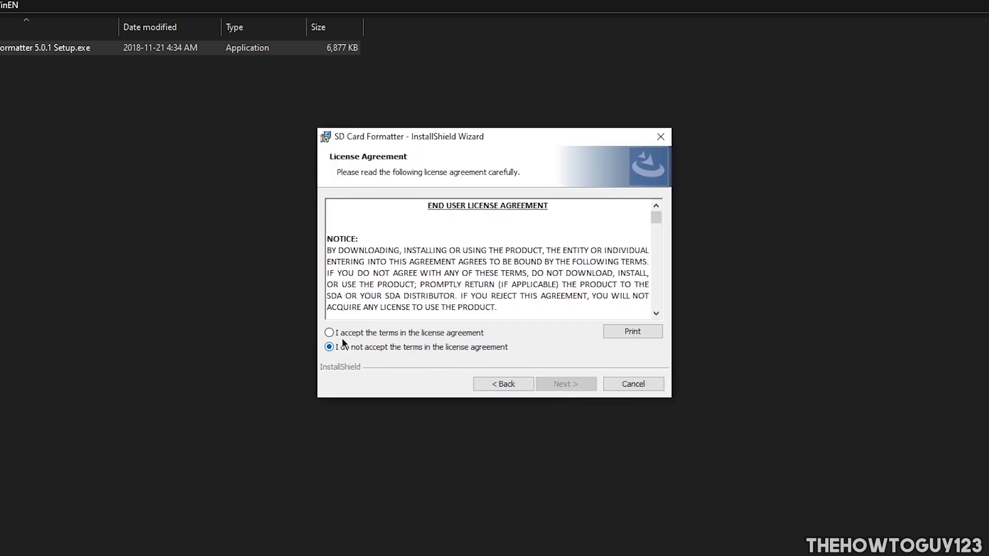
pyautogui.click(342, 336)
pyautogui.click(560, 384)
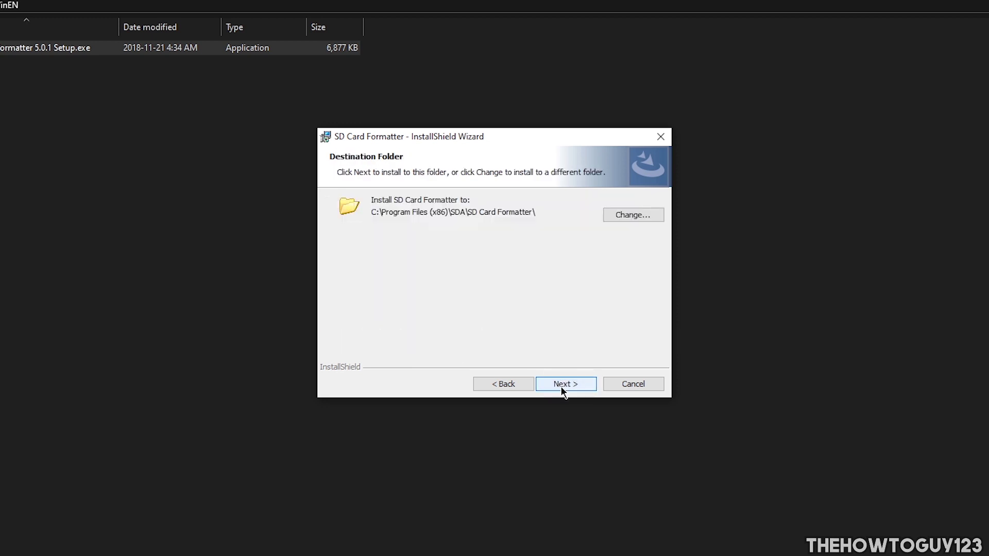
pyautogui.click(574, 384)
pyautogui.click(578, 387)
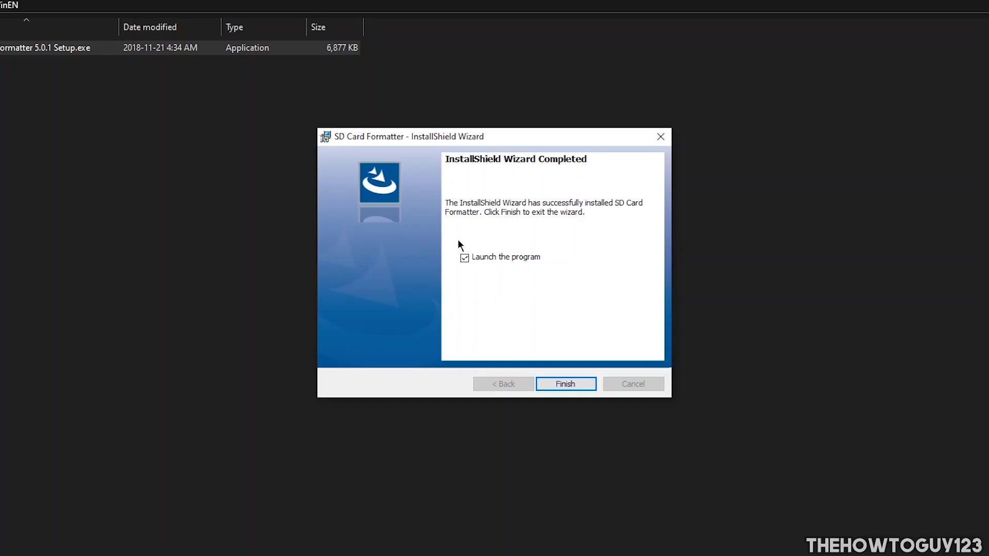
pyautogui.click(565, 384)
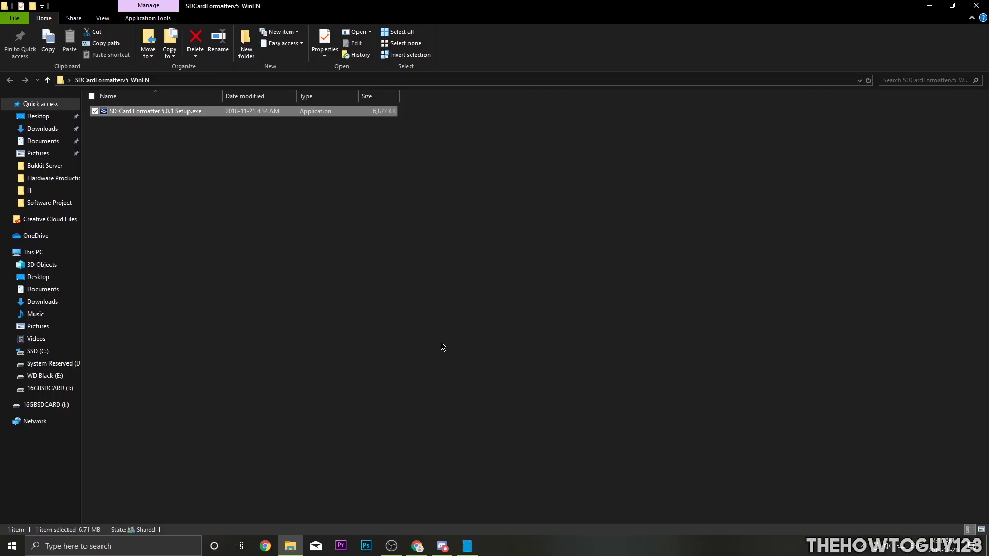
# - Check in This PC that 16GBSDCARD (I:) is empty, then return to SD Card Formatter
pyautogui.click(468, 550)
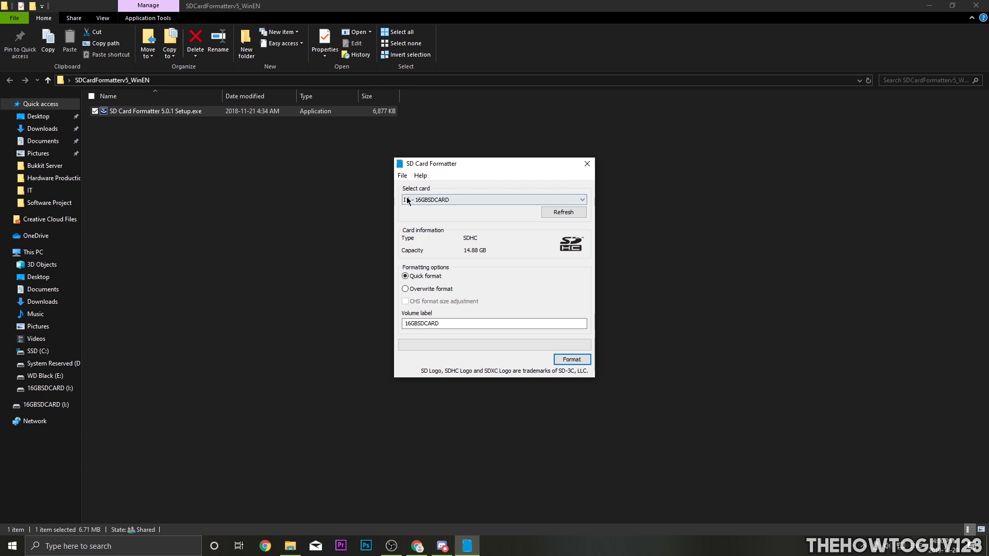
pyautogui.click(32, 252)
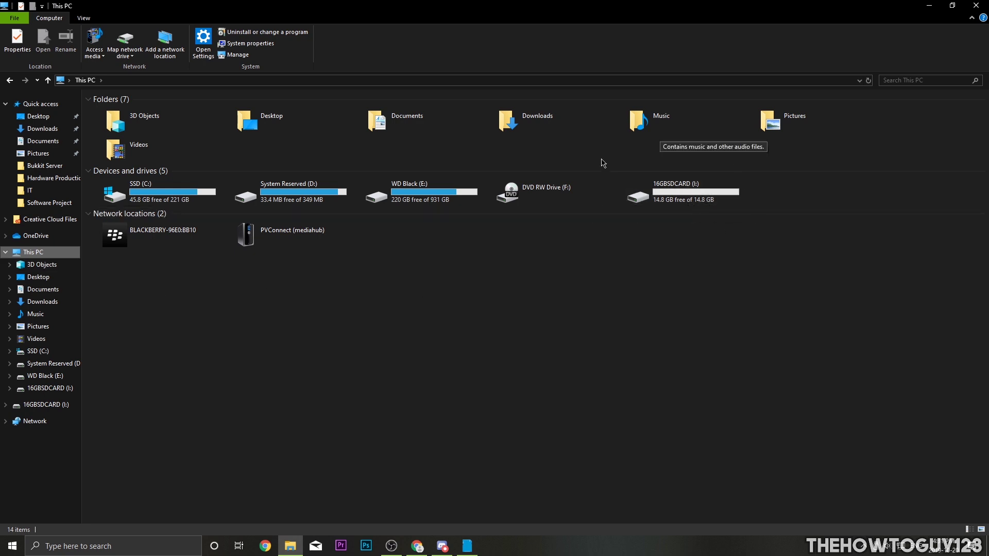
pyautogui.click(664, 185)
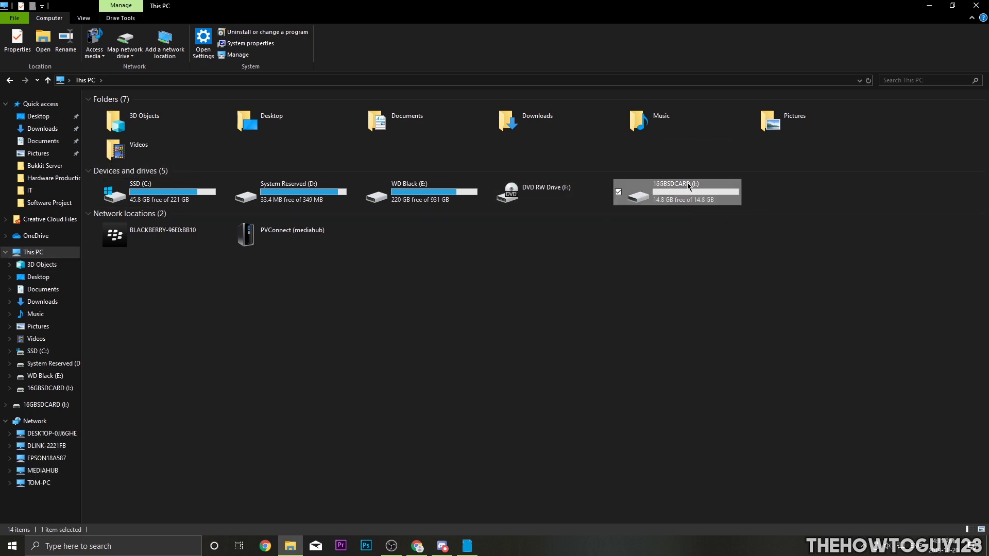
pyautogui.doubleClick(697, 200)
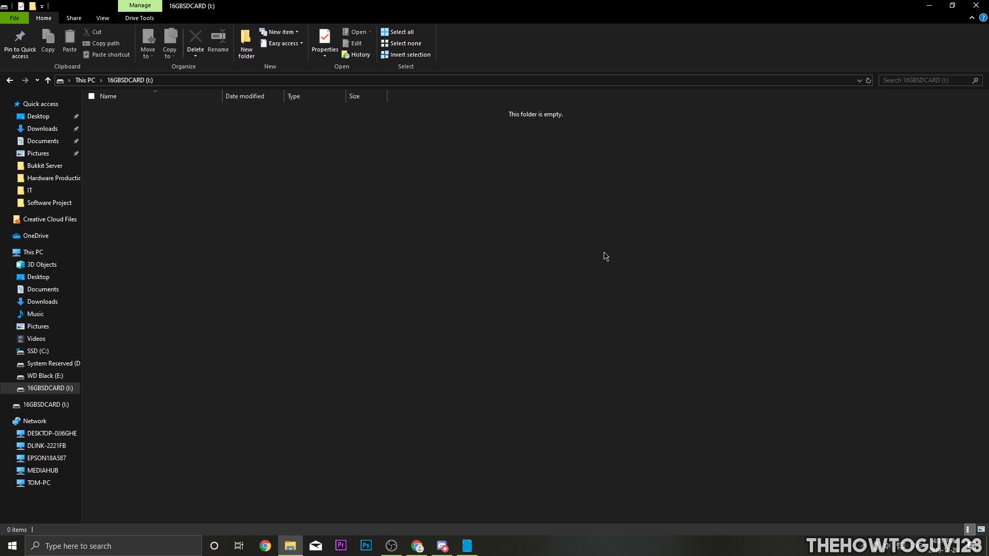
pyautogui.click(85, 79)
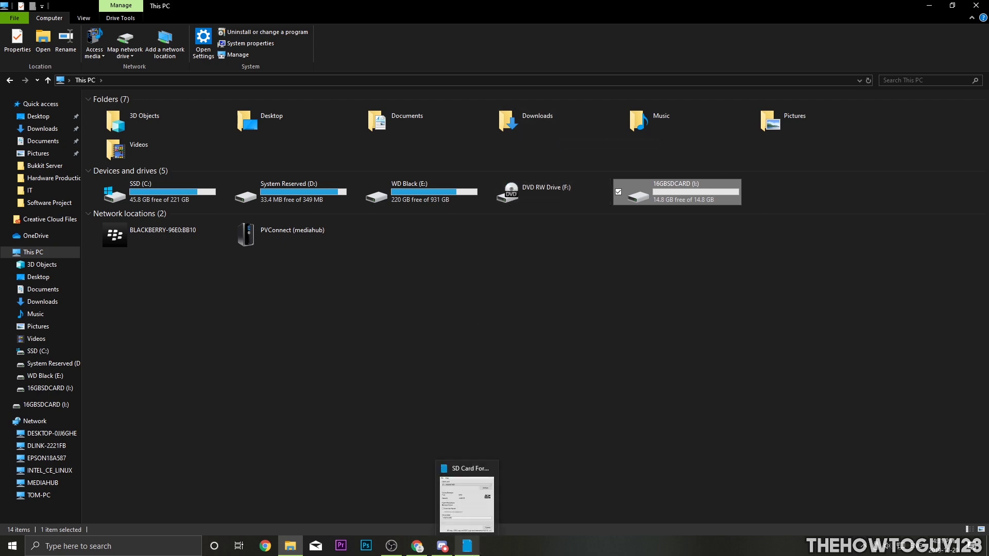
pyautogui.click(467, 545)
# - Format I:\ - 16GBSDCARD as FAT32, confirming the erase, then close SD Card Formatter
pyautogui.click(445, 199)
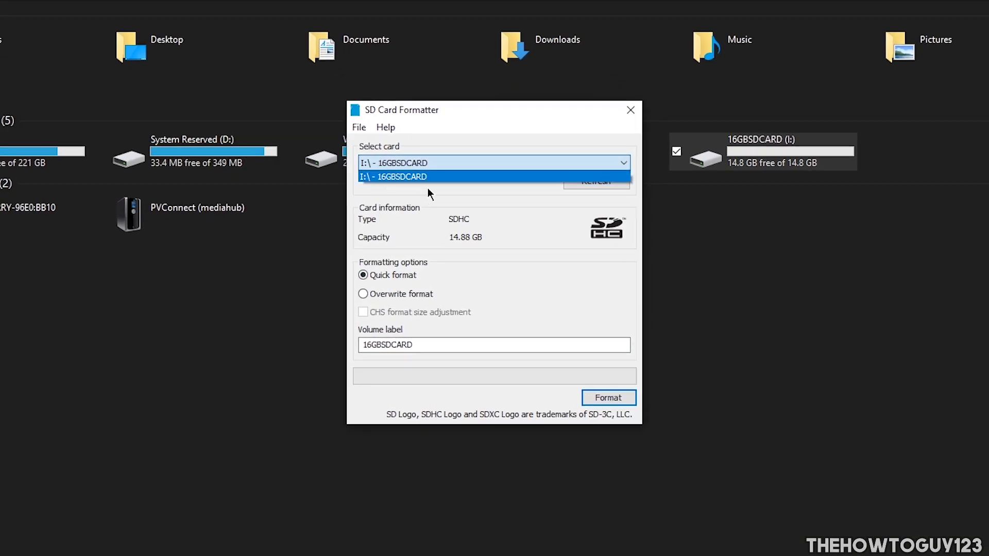
pyautogui.click(399, 178)
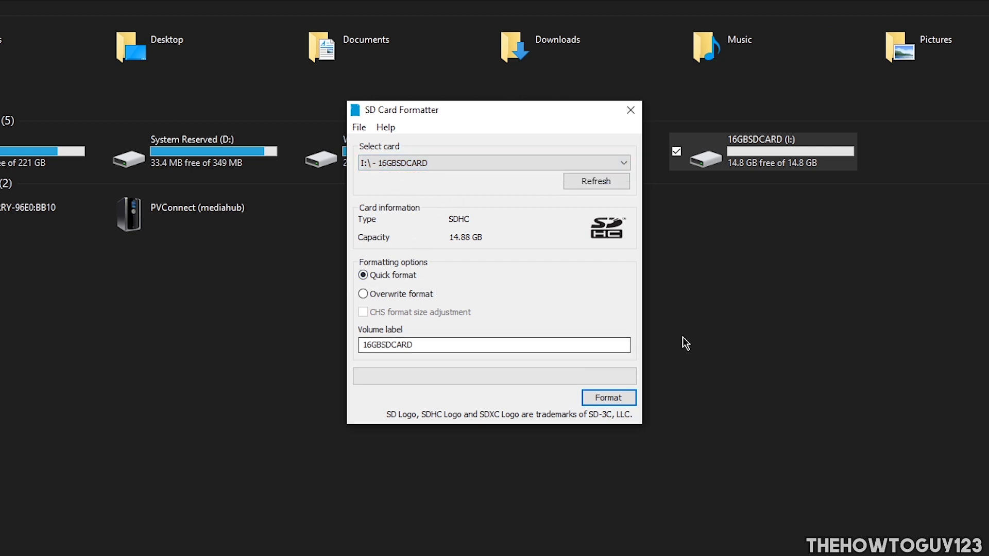
pyautogui.click(611, 400)
pyautogui.click(536, 324)
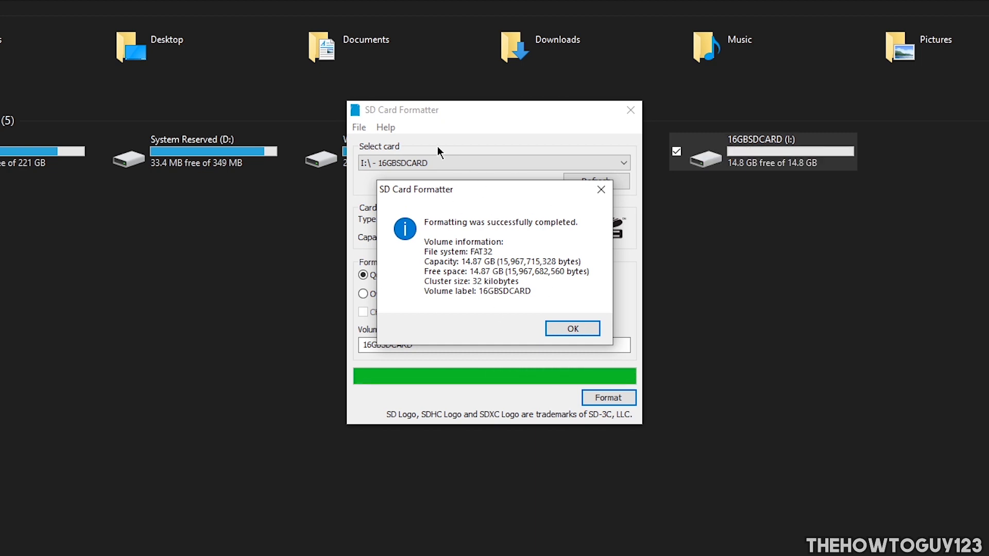
pyautogui.click(569, 329)
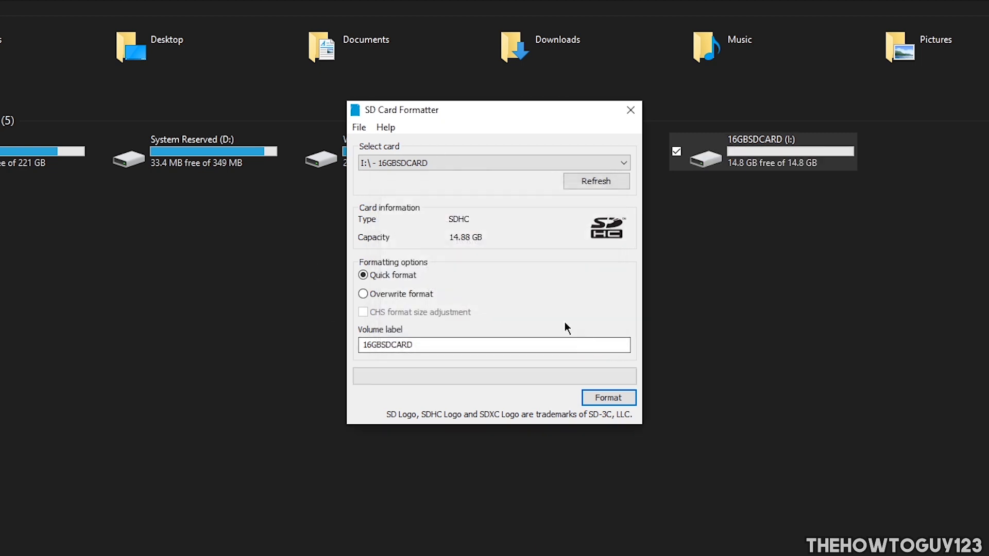
pyautogui.click(630, 110)
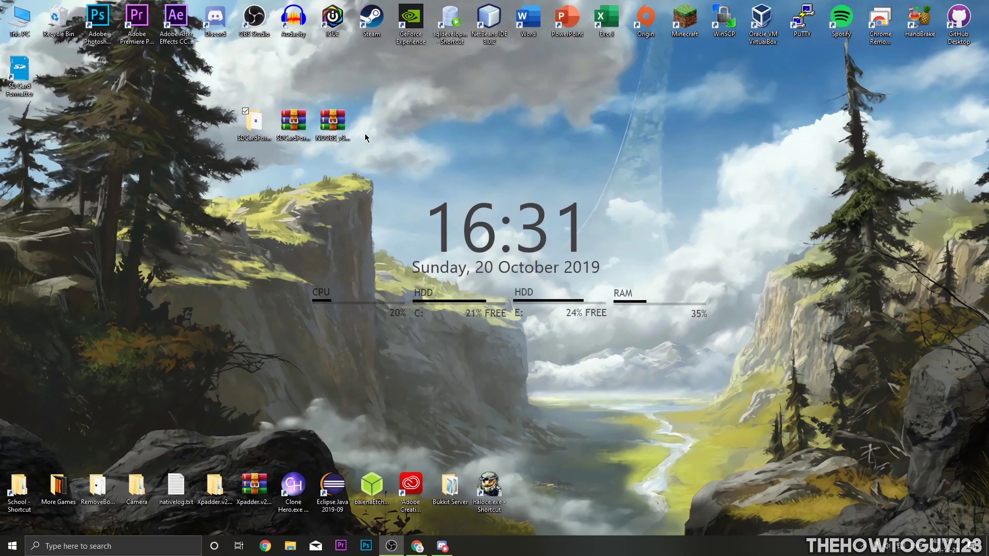
# - Open NOOBS_v3_2_1.zip in WinRAR and extract its contents to 16GBSDCARD (I:)
pyautogui.click(334, 120)
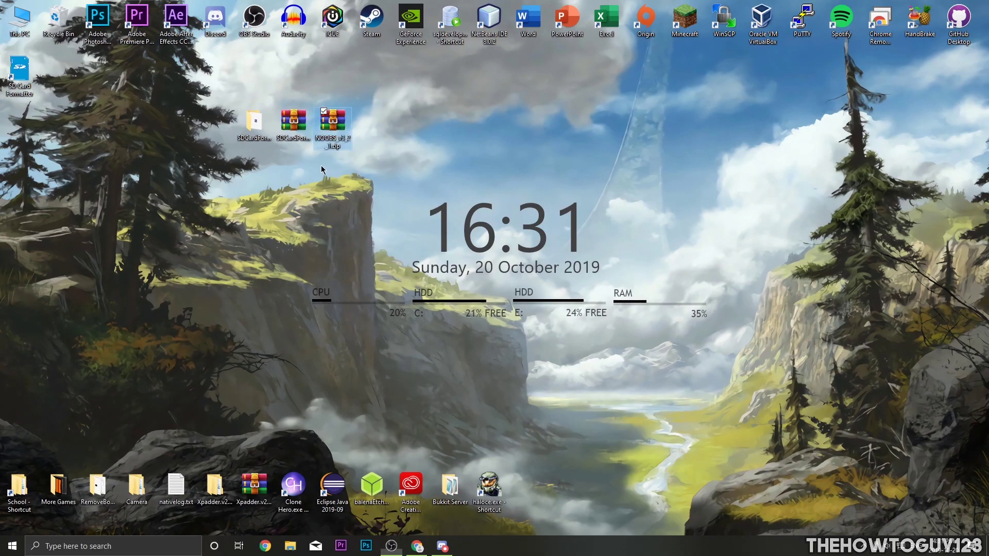
pyautogui.doubleClick(334, 123)
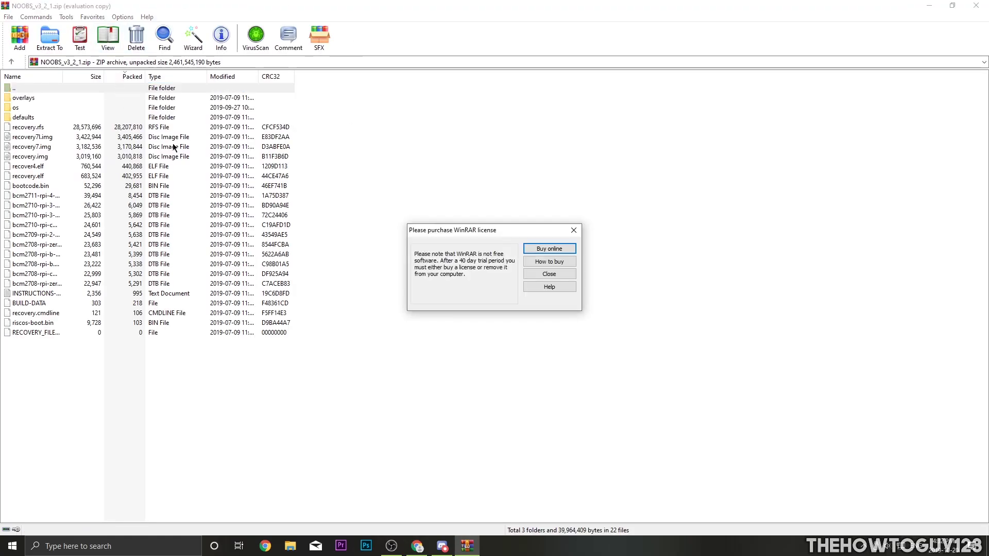
pyautogui.press('Escape')
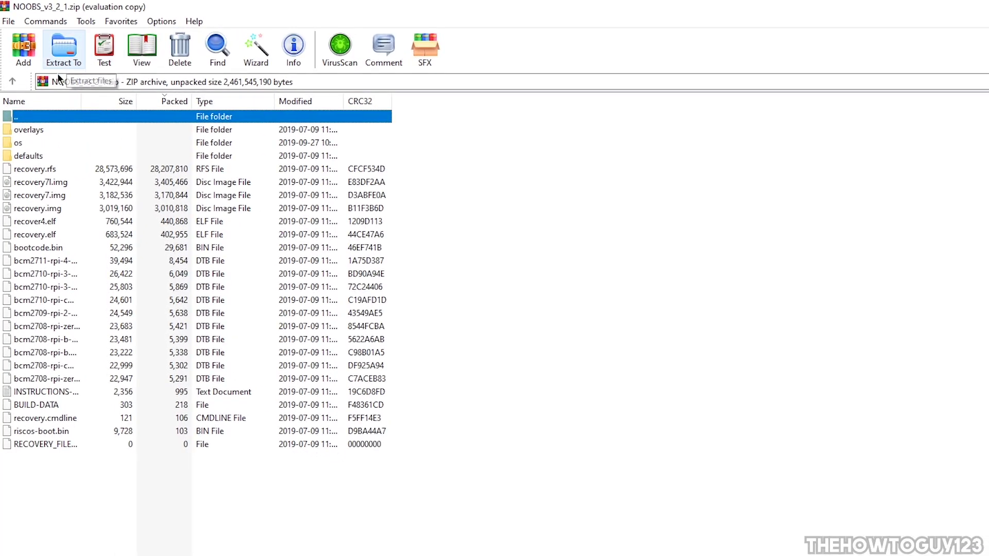
pyautogui.click(64, 52)
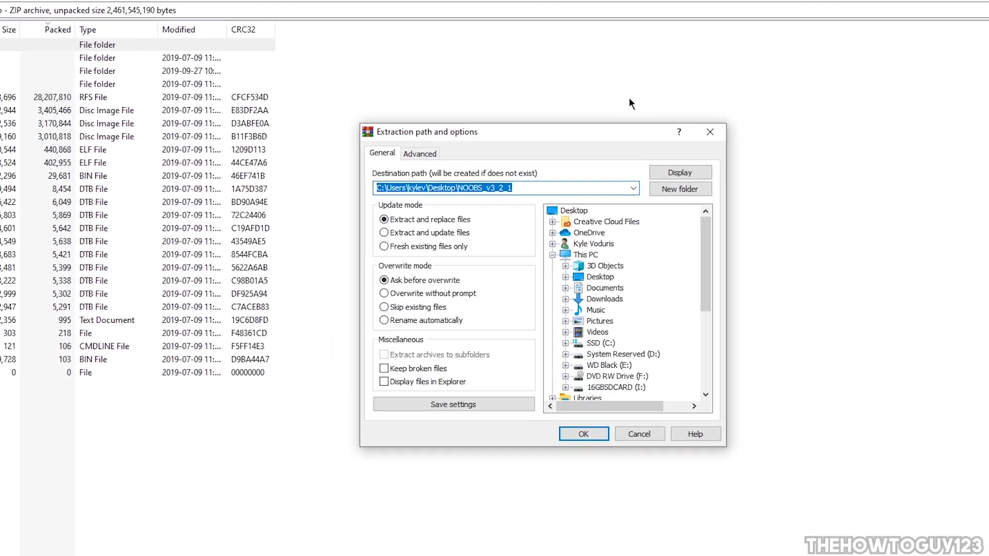
pyautogui.moveTo(699, 249); pyautogui.dragTo(700, 222)
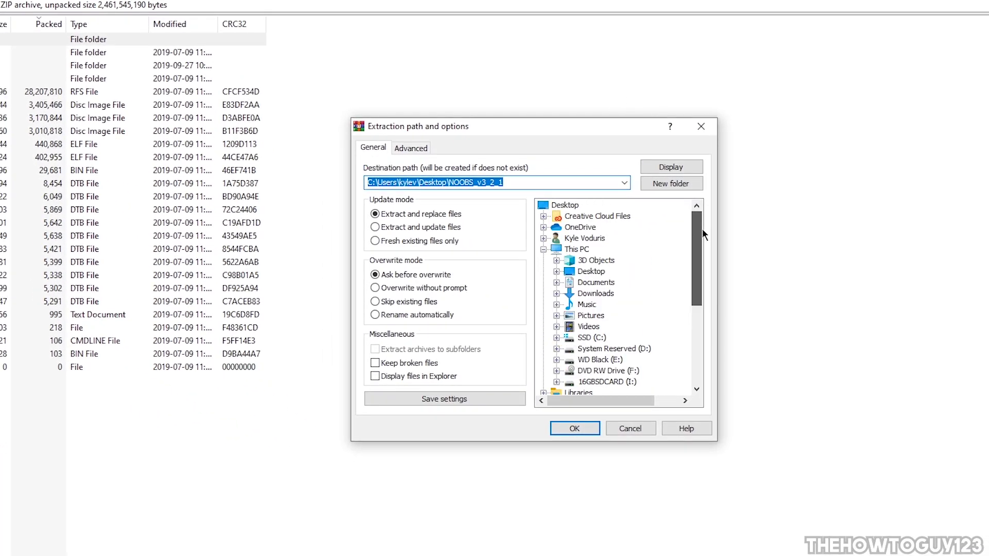
pyautogui.scroll(-2, 643, 273)
pyautogui.click(611, 304)
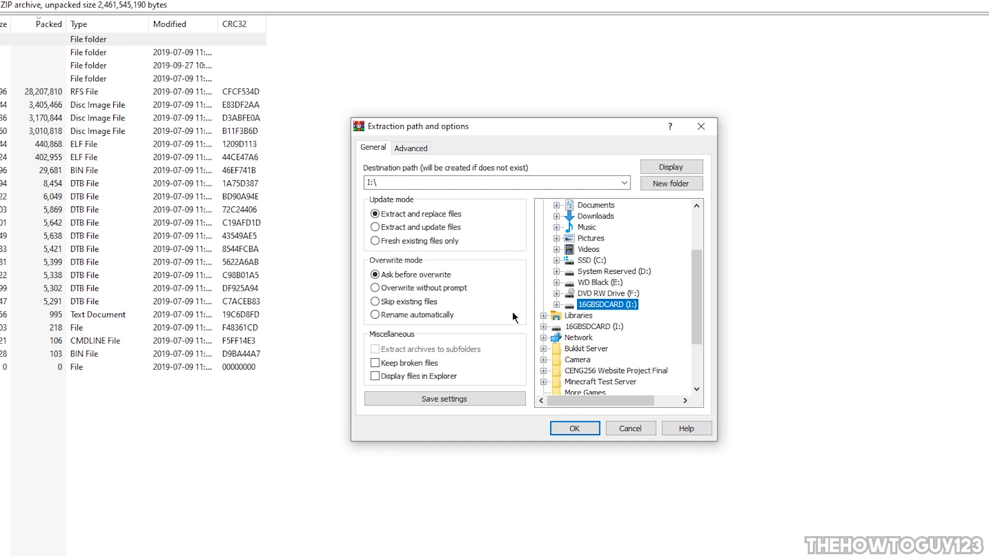
pyautogui.click(579, 428)
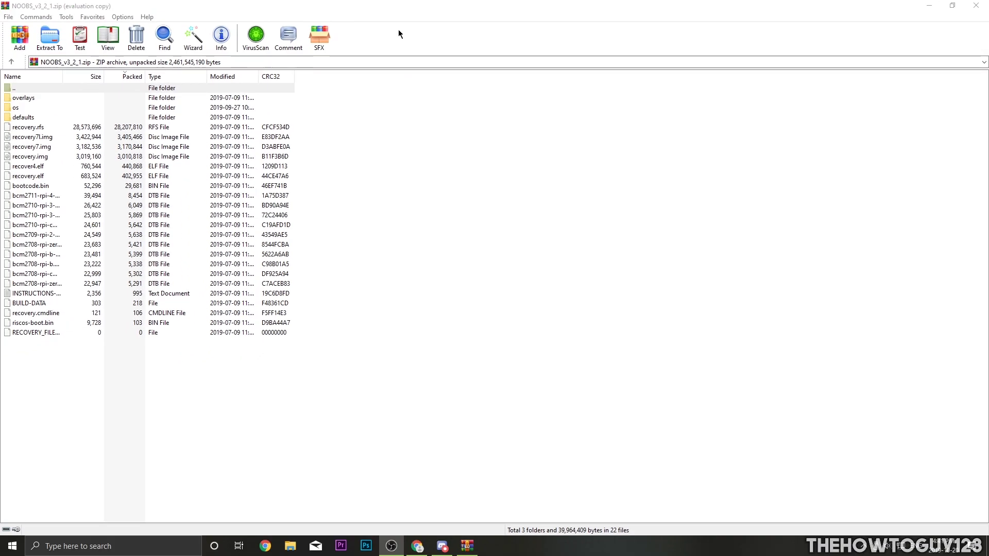
# - Close WinRAR and eject the USB Card Reader from the system tray
pyautogui.click(976, 6)
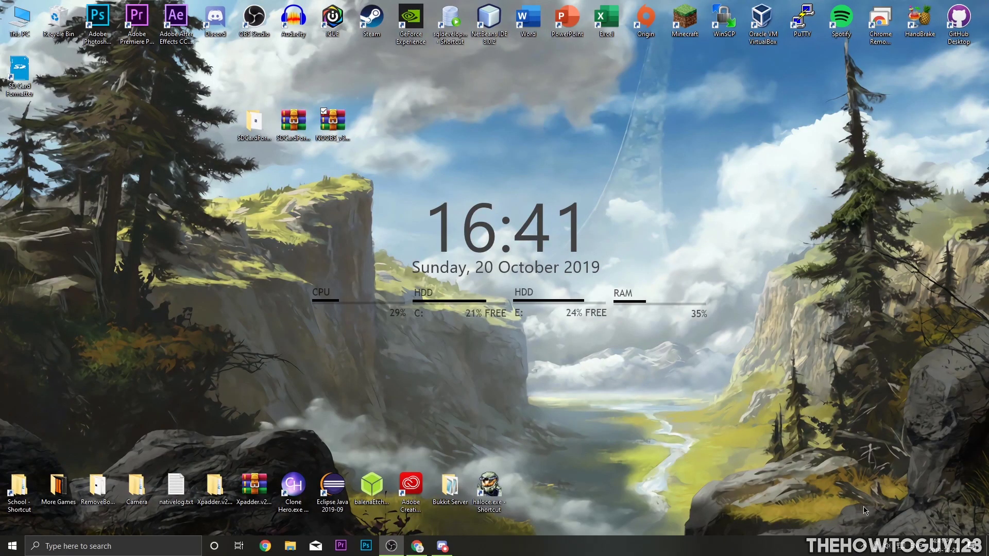
pyautogui.rightClick(877, 547)
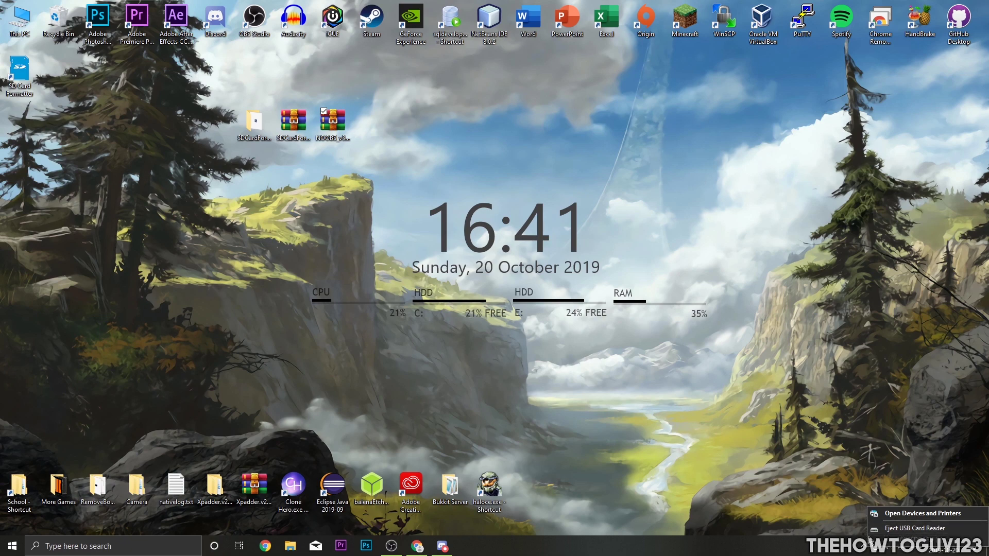
pyautogui.click(879, 531)
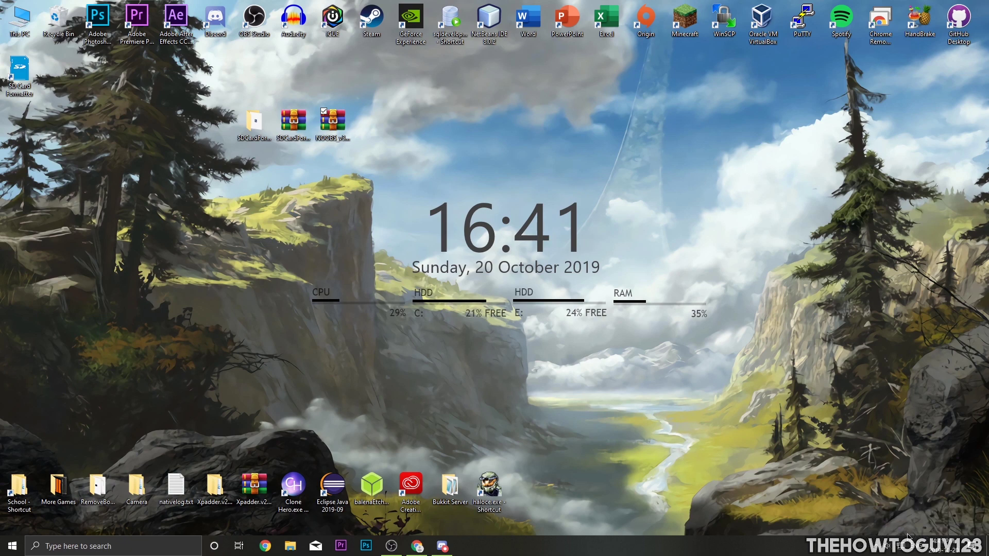
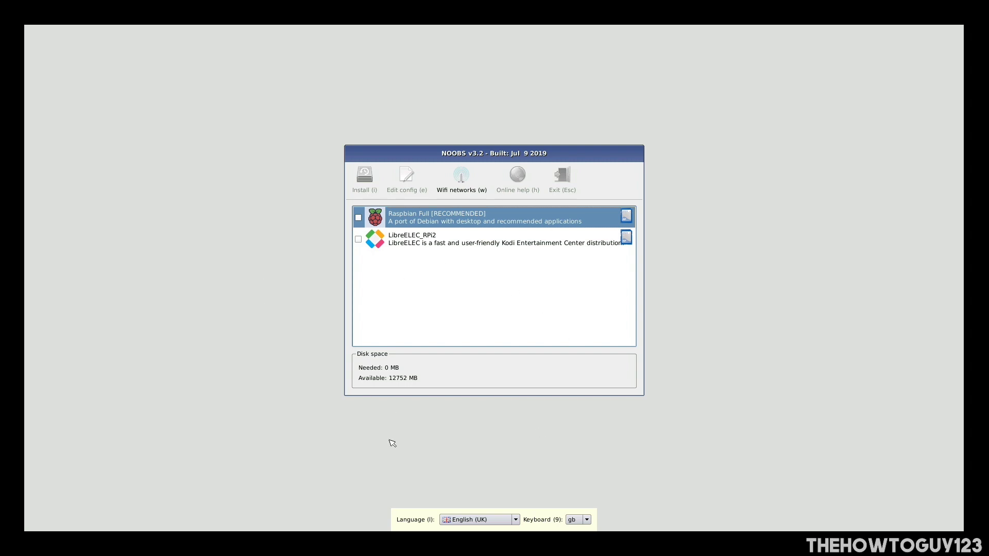
# - Connect NOOBS to the wireless network, entering its password
pyautogui.click(464, 185)
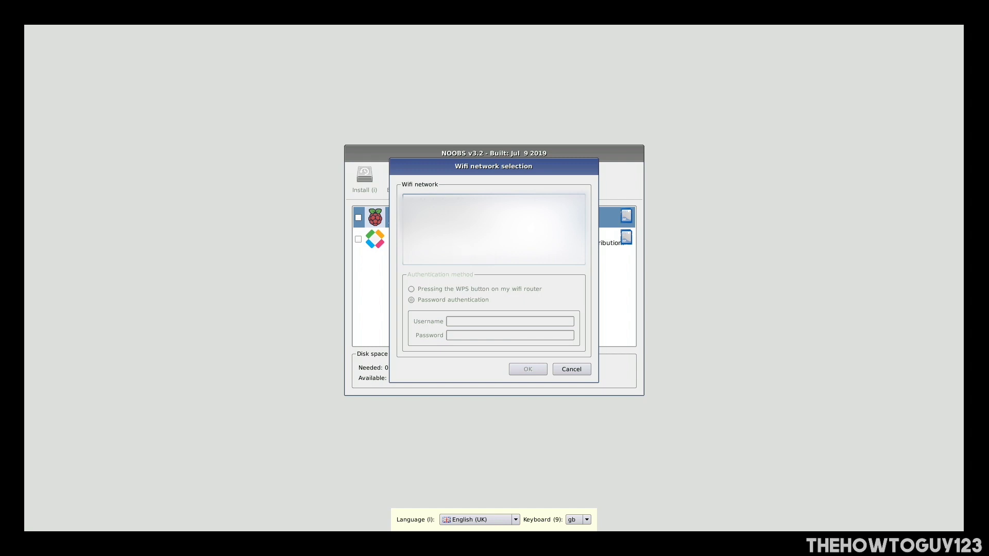
pyautogui.write('a*********')
pyautogui.click(532, 369)
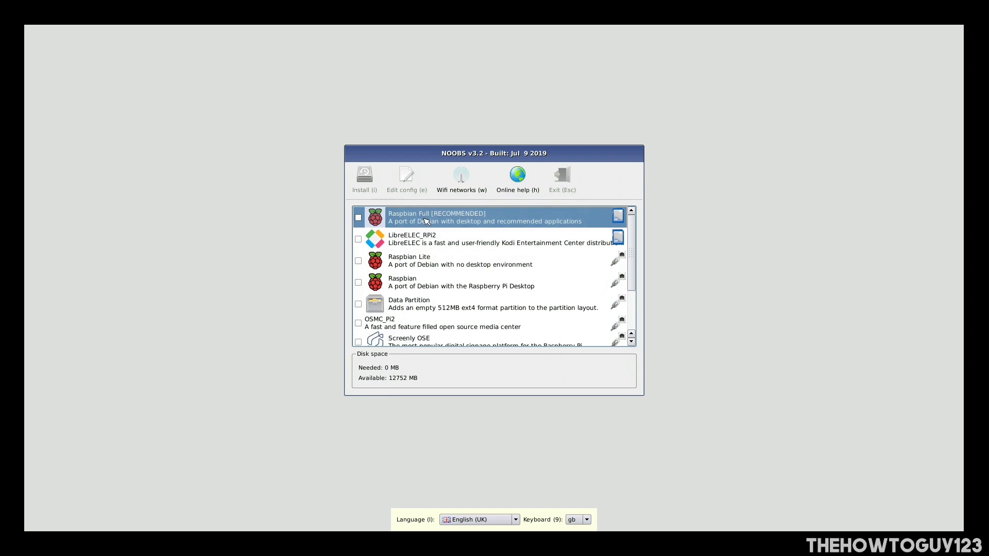
# - Tick Raspbian Full [RECOMMENDED] (6019 MB) and start the installation
pyautogui.moveTo(633, 258); pyautogui.dragTo(636, 288)
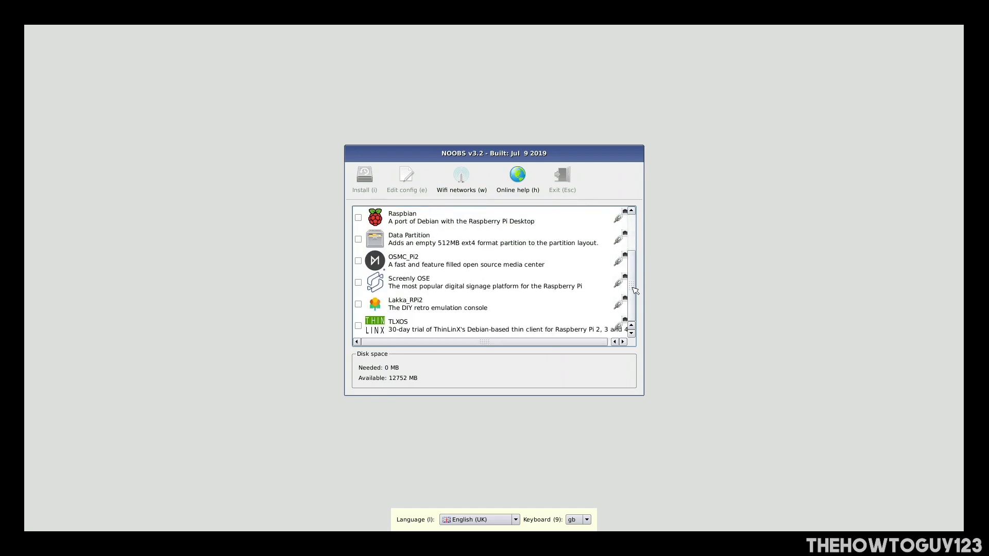
pyautogui.scroll(1, 626, 328)
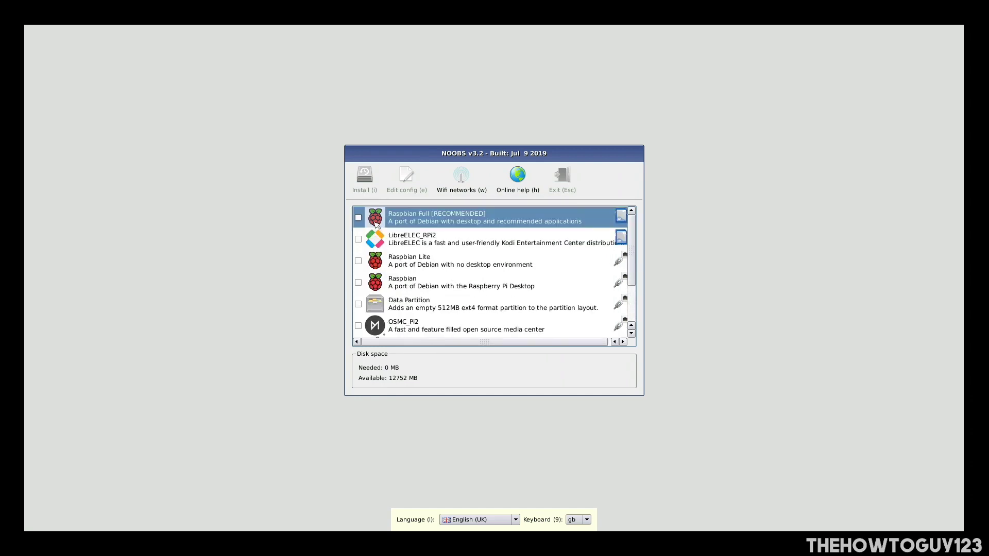
pyautogui.click(358, 218)
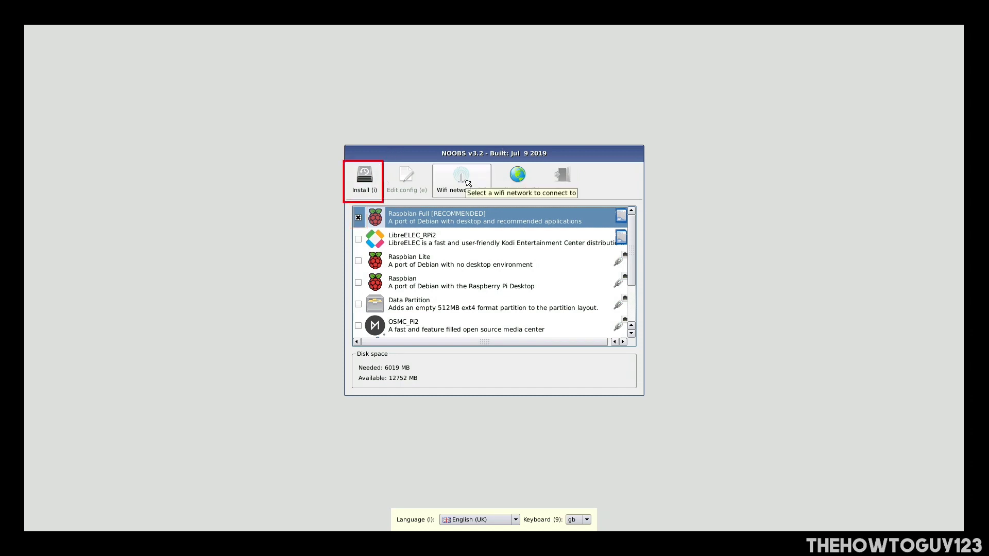
pyautogui.click(355, 197)
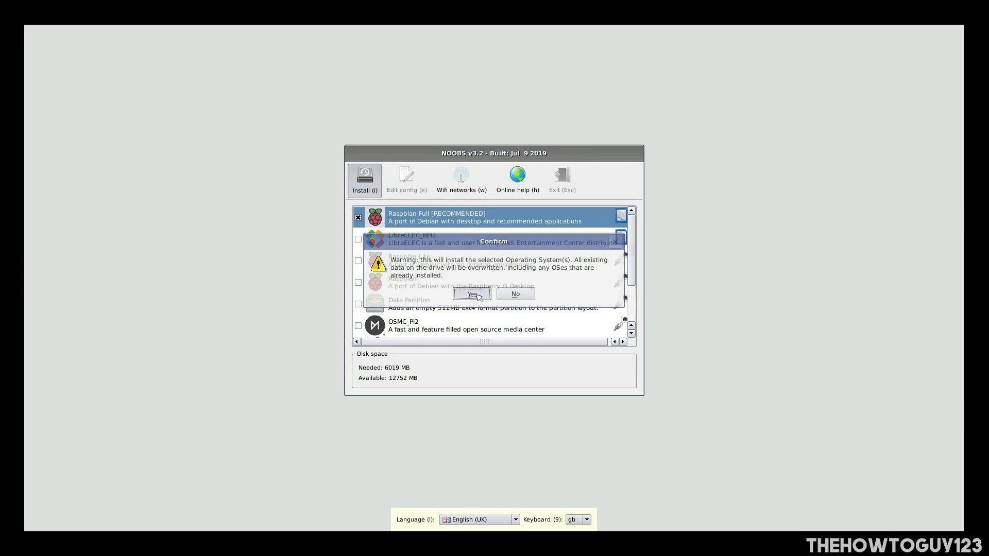
# - Confirm overwriting the drive, let Raspbian Full install, and dismiss the success message
pyautogui.click(473, 294)
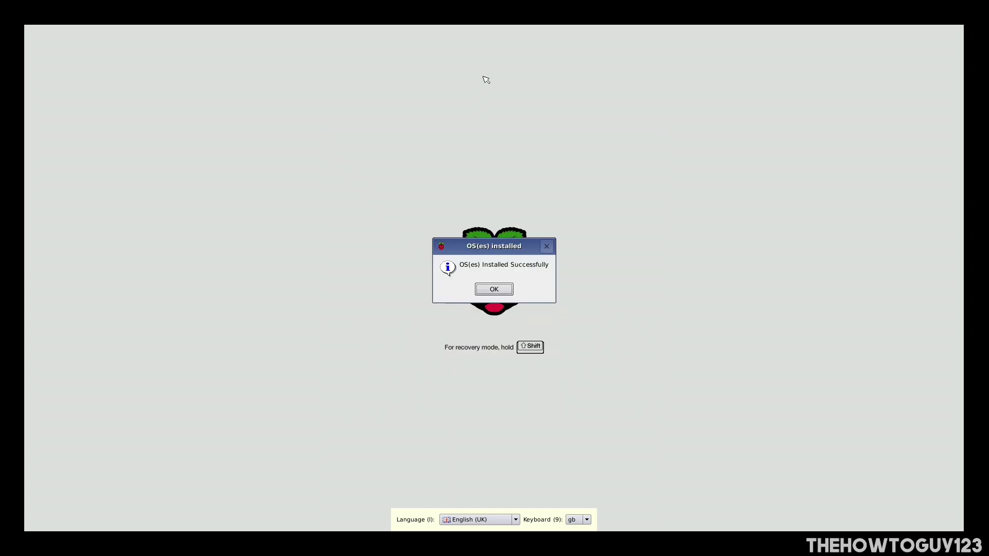
pyautogui.click(480, 292)
pyautogui.click(483, 292)
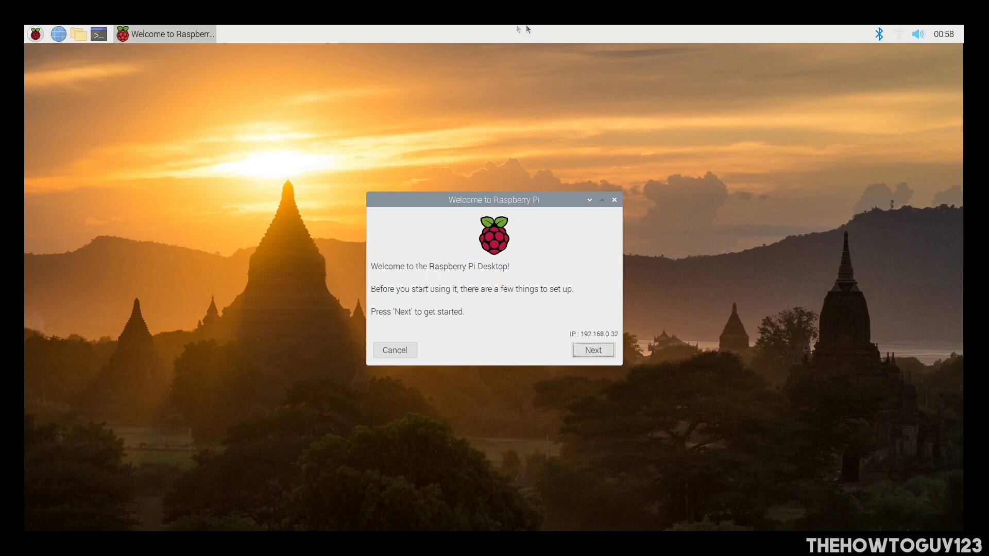
# - Set country to Canada with Canadian English and the Toronto timezone, then continue
pyautogui.click(604, 353)
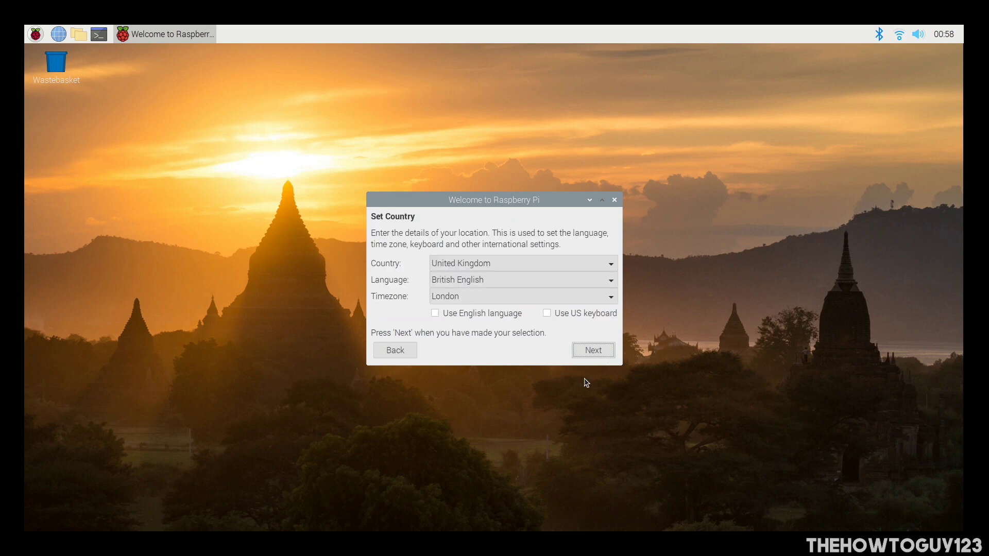
pyautogui.click(471, 263)
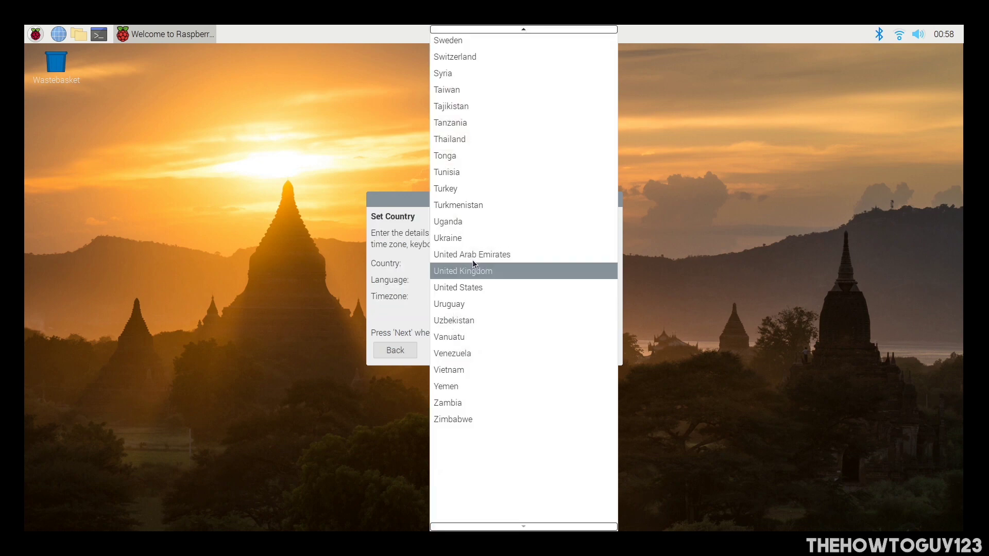
pyautogui.scroll(15, 474, 260)
pyautogui.scroll(10, 521, 31)
pyautogui.click(471, 180)
pyautogui.click(471, 299)
pyautogui.scroll(-3, 455, 399)
pyautogui.click(459, 457)
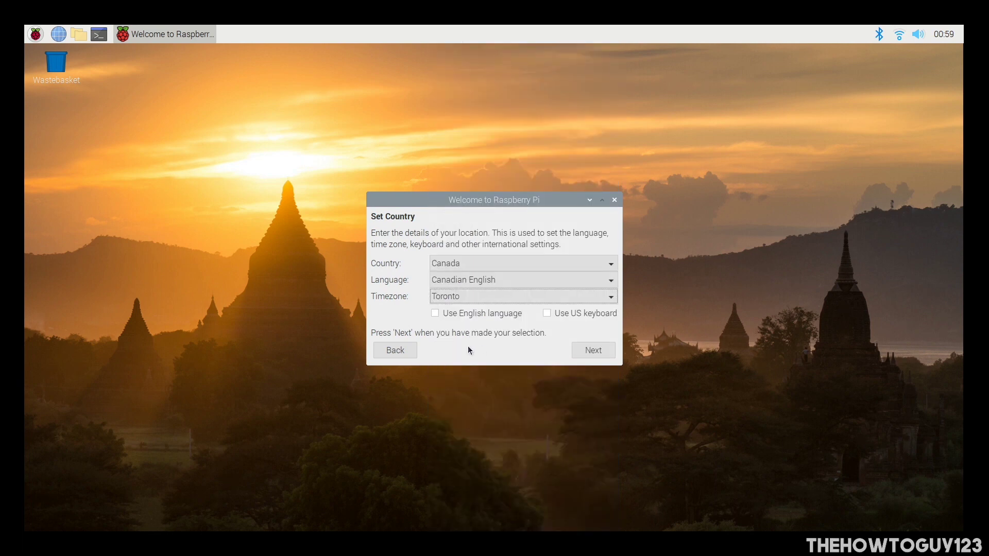
pyautogui.click(591, 354)
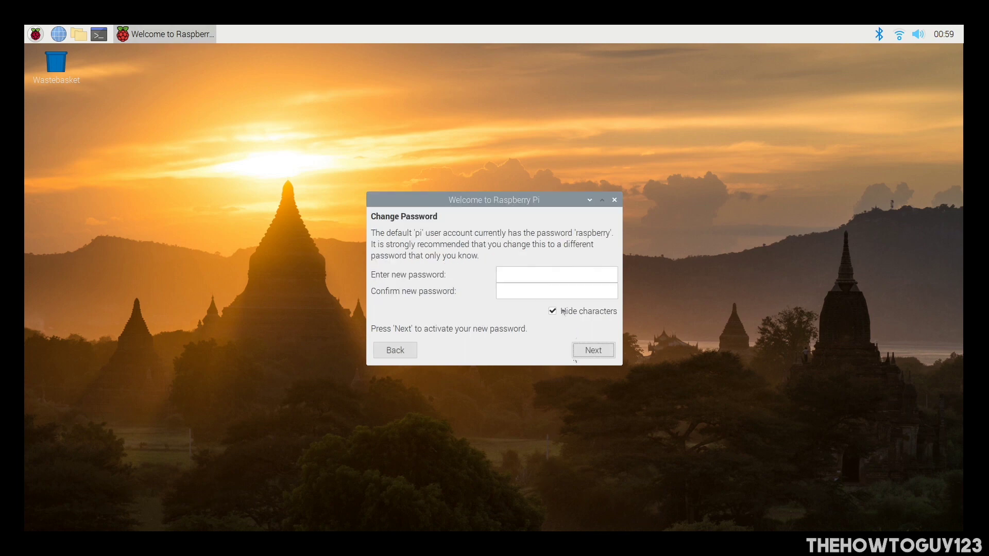
pyautogui.click(569, 274)
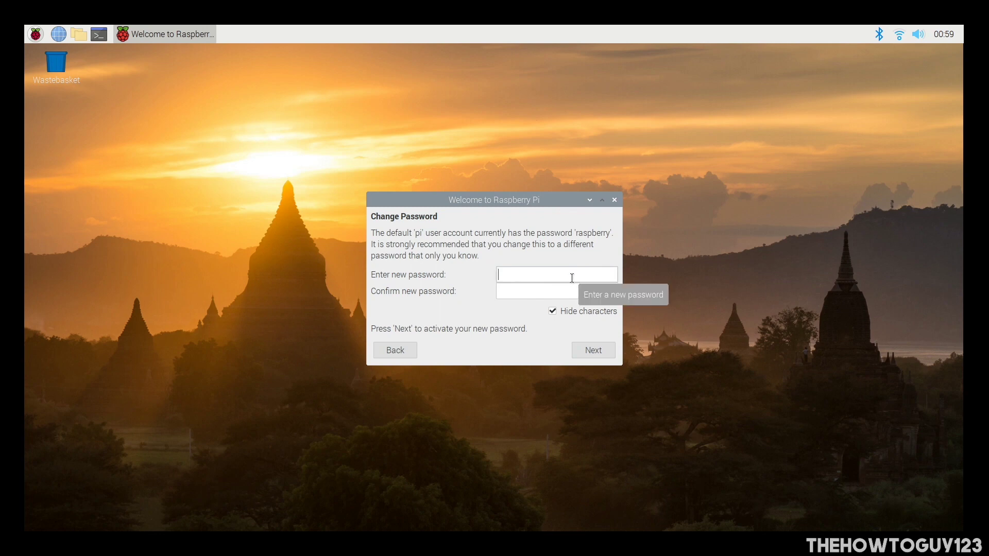
# - Set and confirm a new pi account password, then continue past the black-border screen option
pyautogui.write('**********')
pyautogui.click(554, 296)
pyautogui.write('**********')
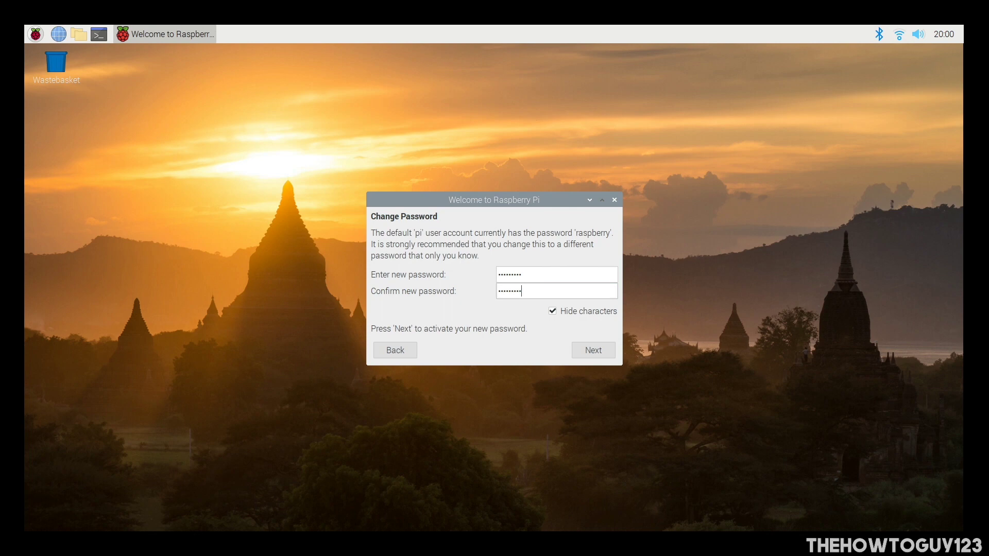
pyautogui.click(589, 349)
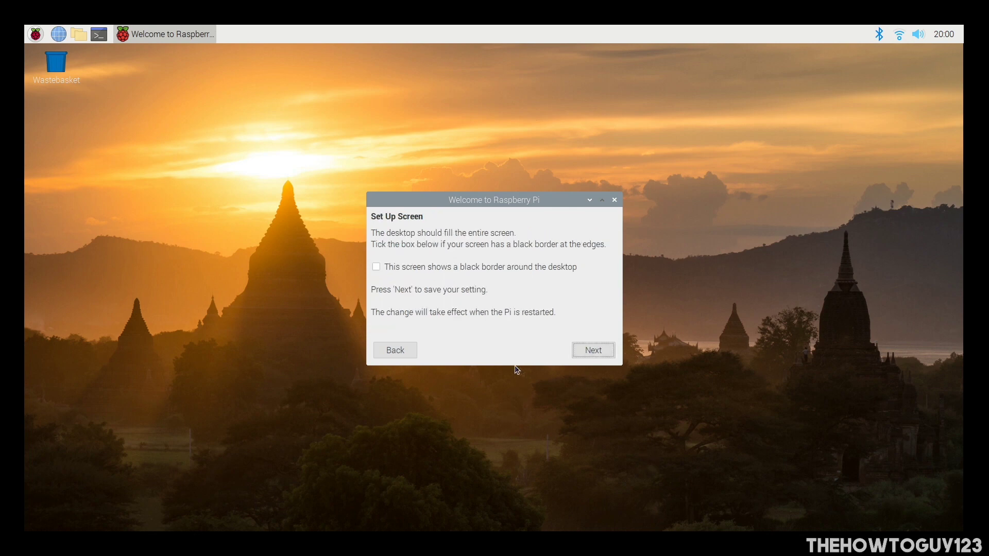
pyautogui.click(403, 268)
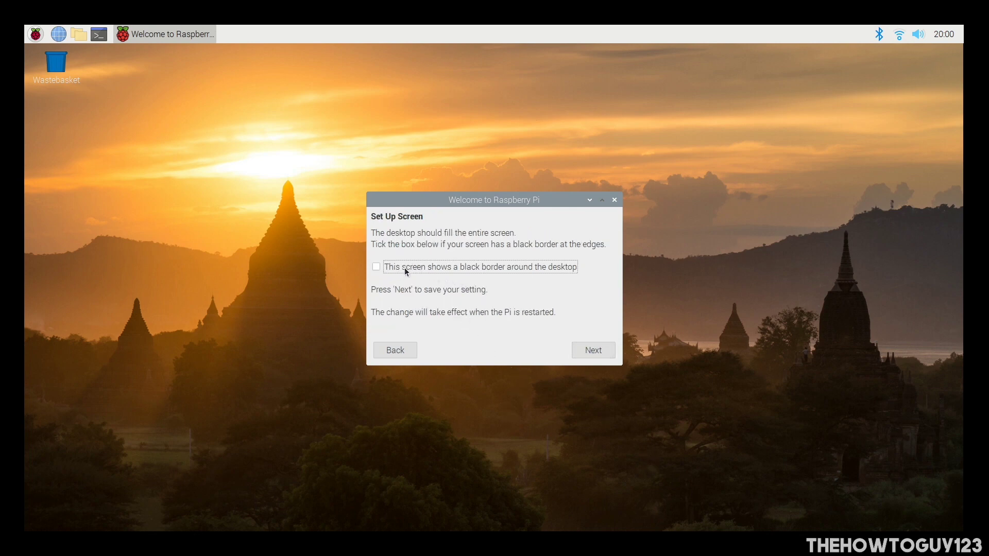
pyautogui.click(596, 350)
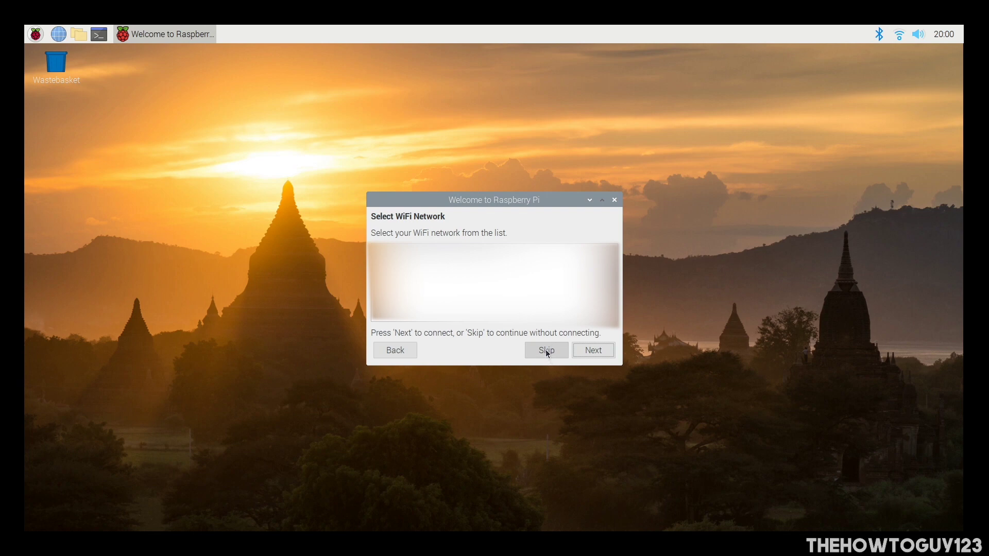
# - Check the taskbar WiFi list, skip WiFi selection, and start the software update check
pyautogui.click(897, 36)
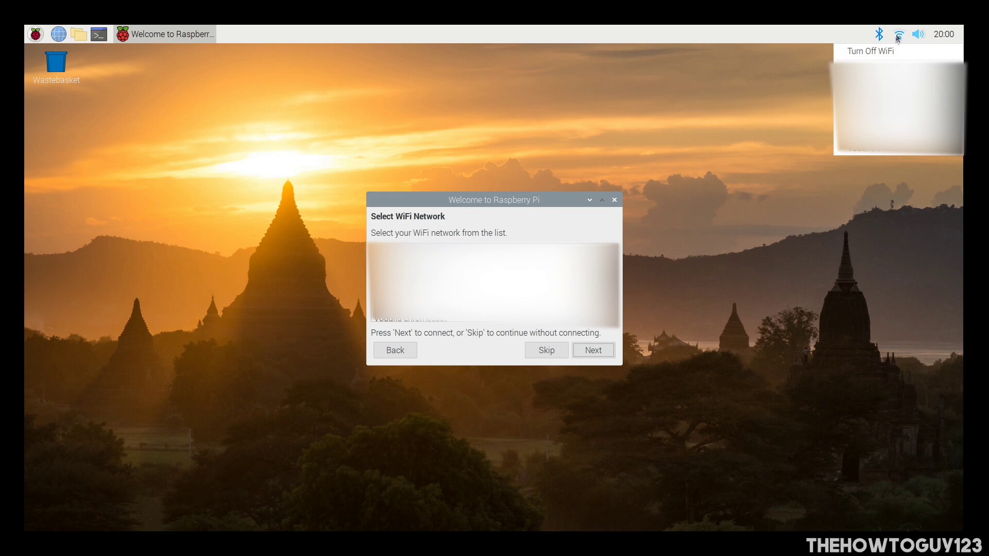
pyautogui.click(532, 218)
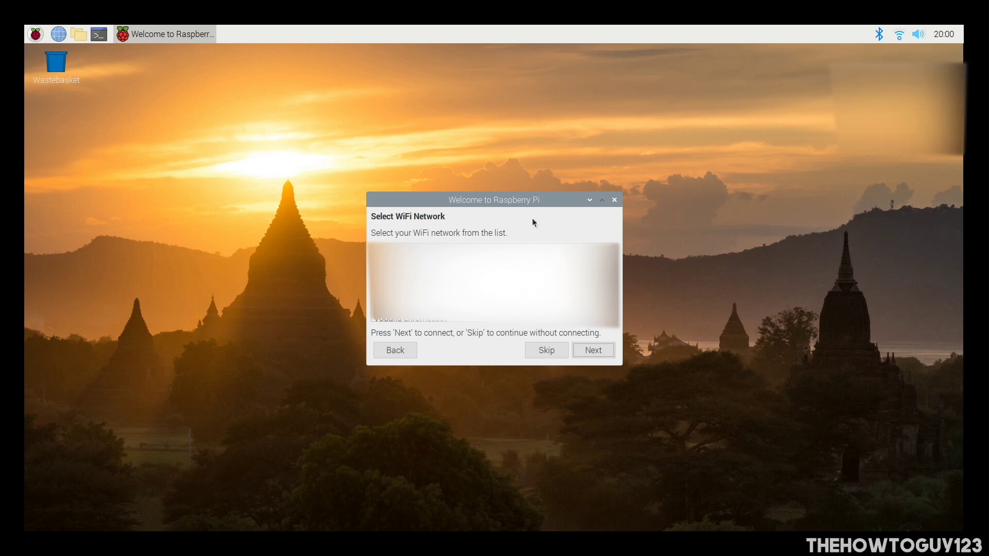
pyautogui.click(554, 348)
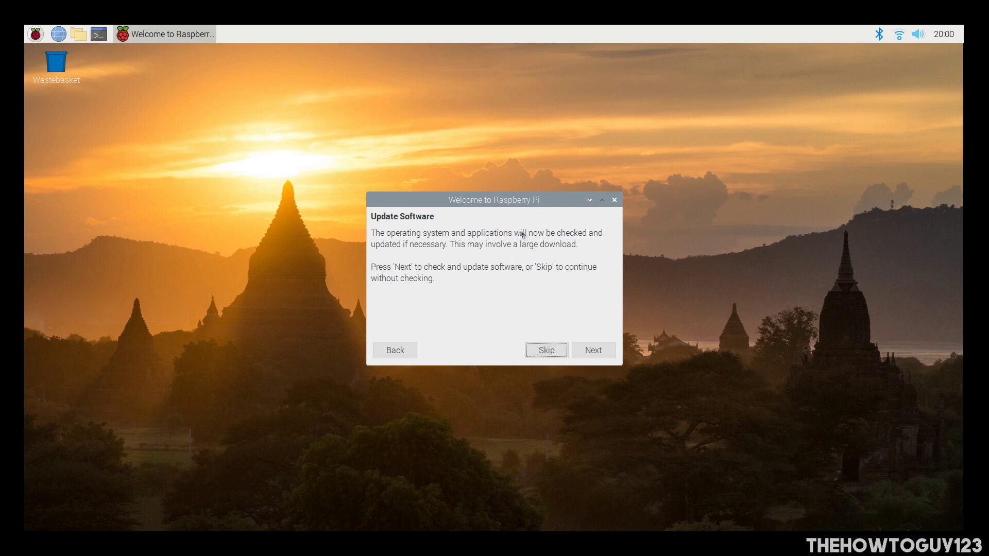
pyautogui.click(585, 351)
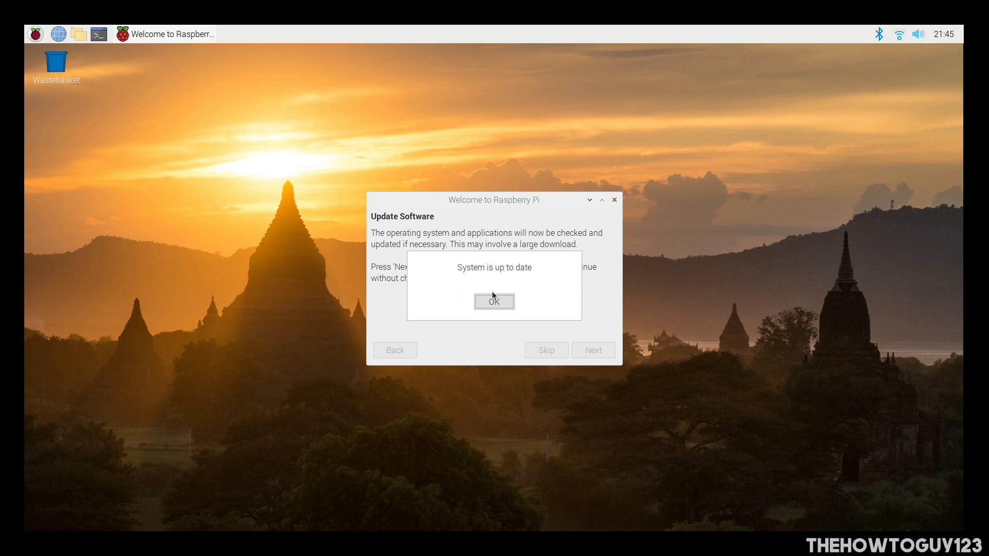
# - Acknowledge 'System is up to date' and choose Later on Setup Complete
pyautogui.click(492, 301)
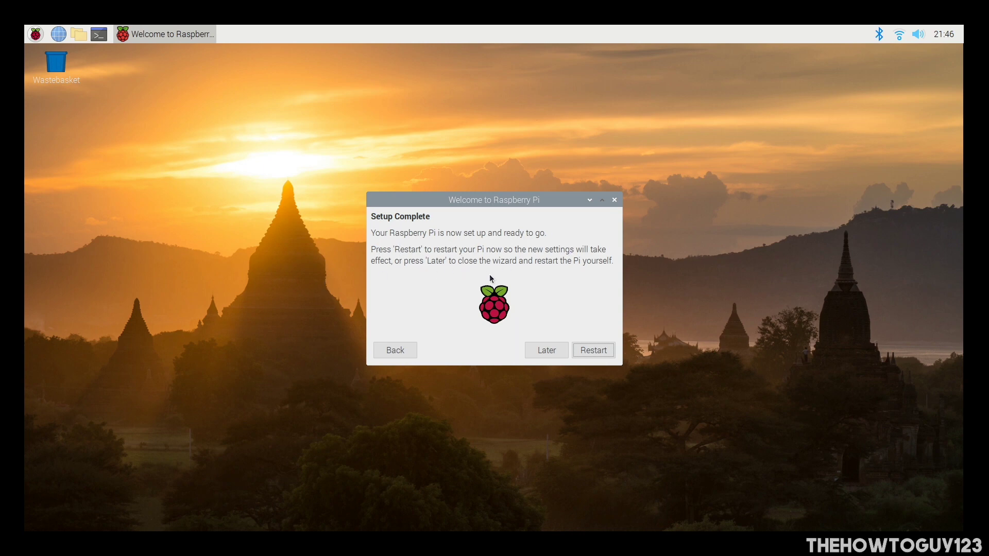
pyautogui.click(566, 350)
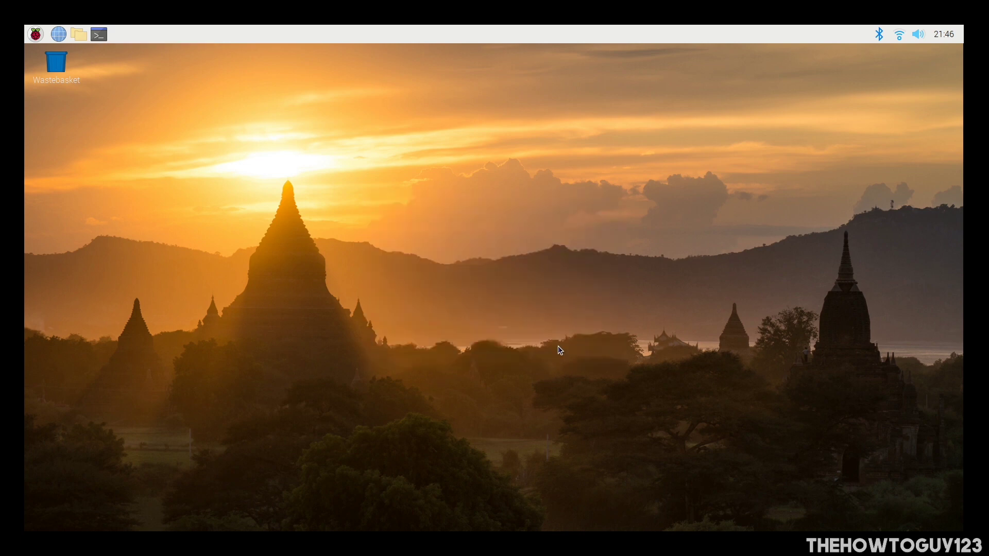